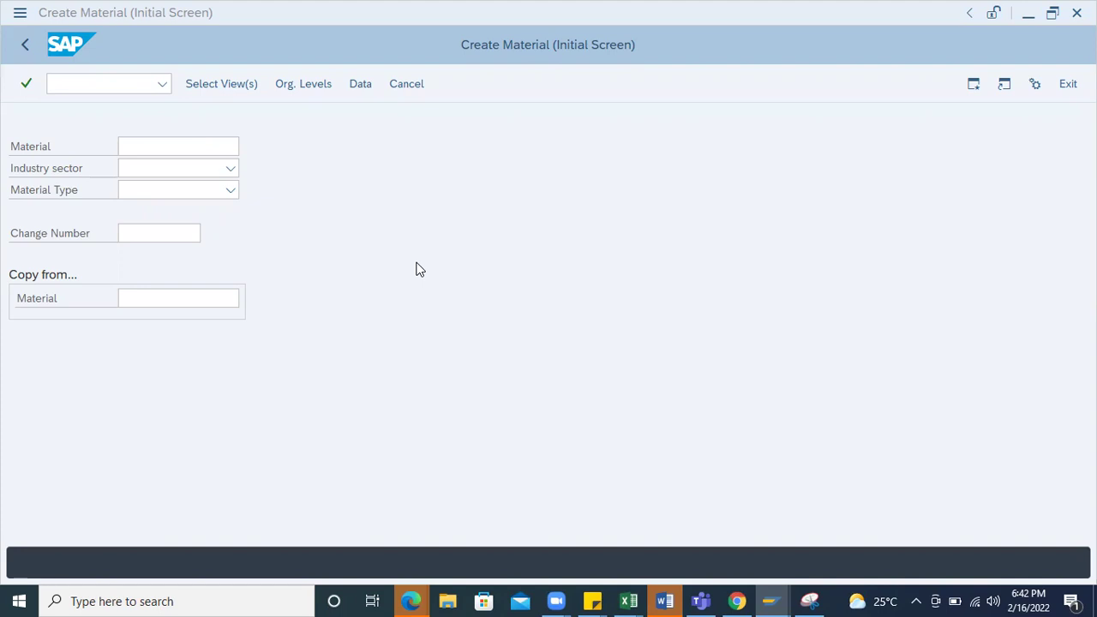
Look through the available material types for the new material, then close the list without choosing one.
left_click(229, 192)
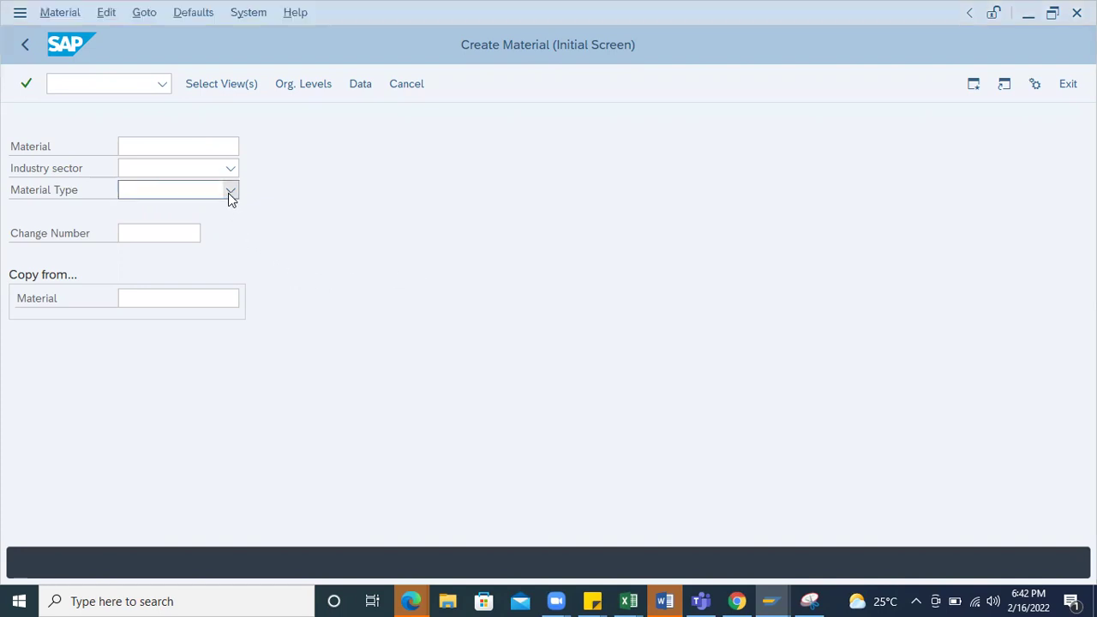
scroll(122, 328, "down", 3)
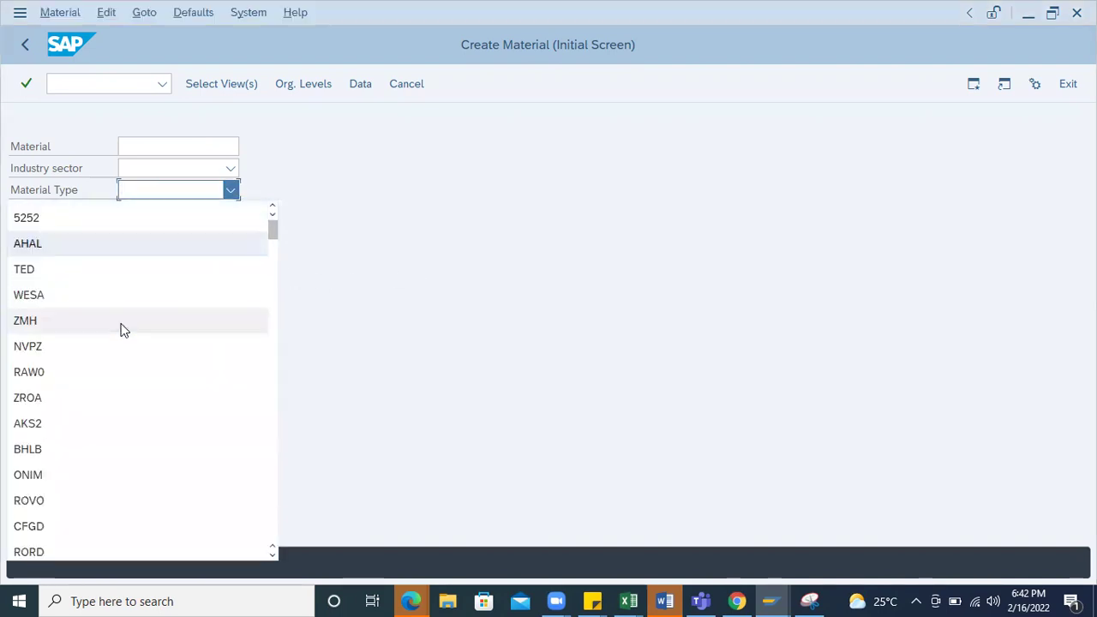
scroll(123, 330, "down", 2)
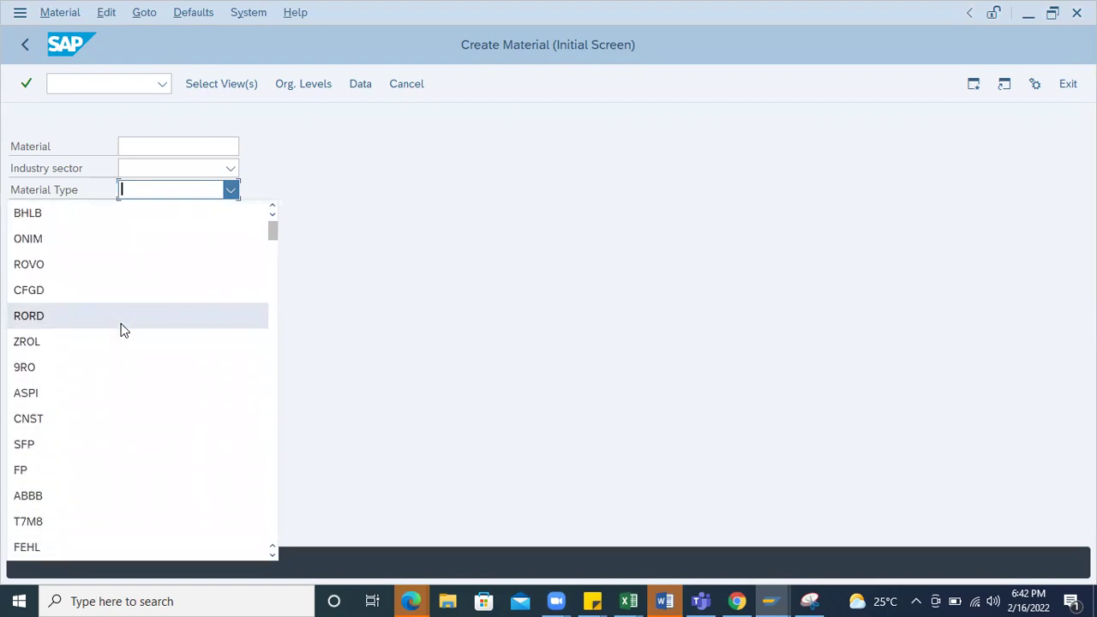
scroll(123, 330, "down", 12)
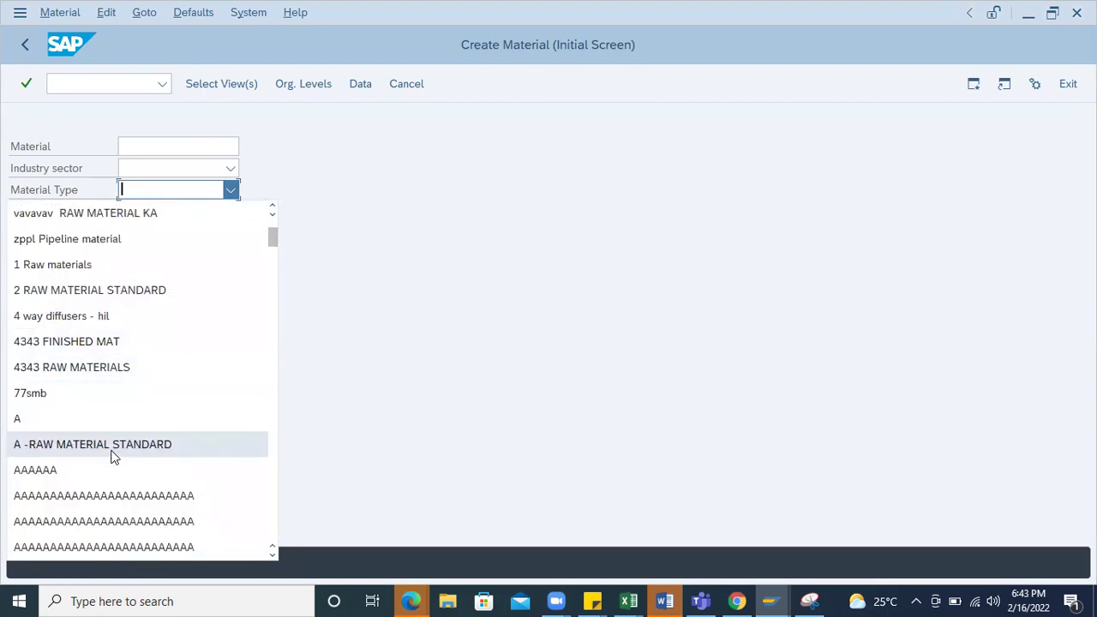
scroll(112, 457, "down", 10)
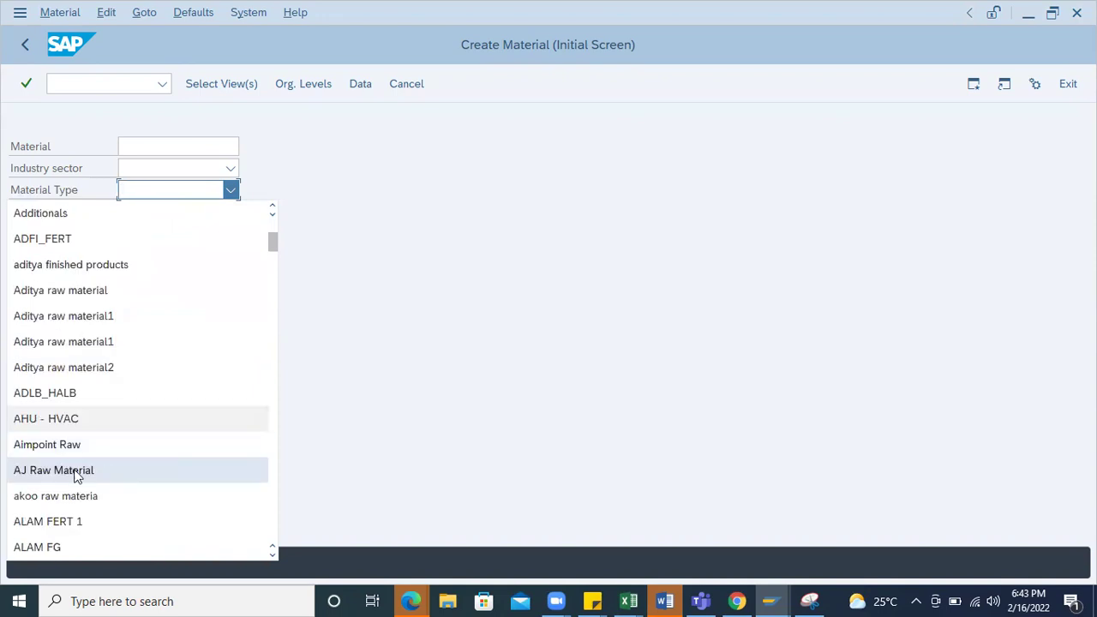
scroll(76, 477, "down", 7)
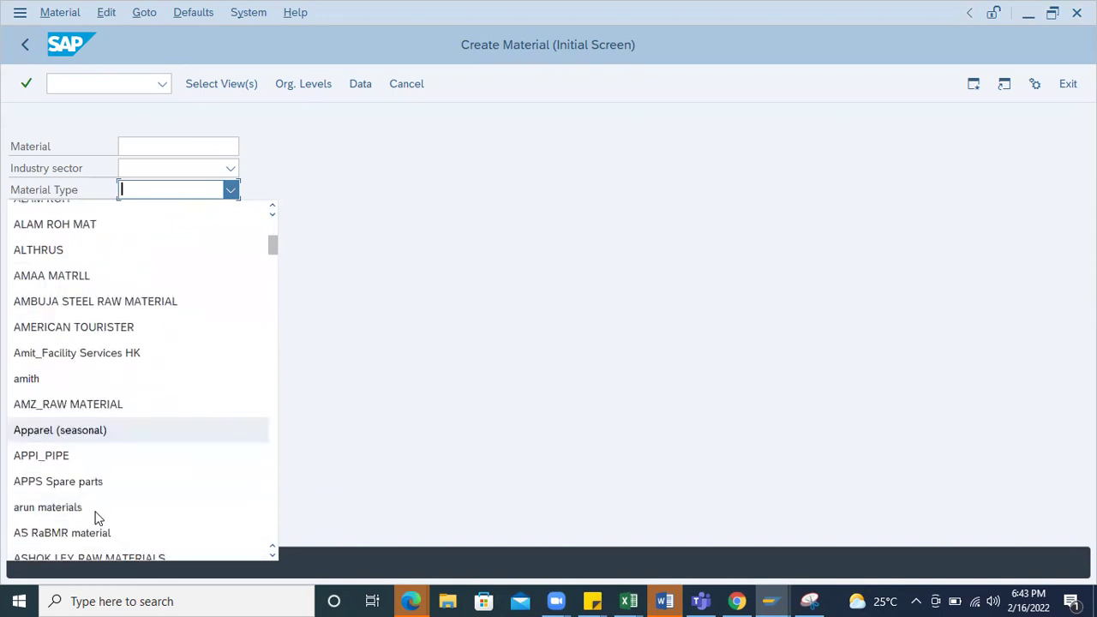
scroll(94, 514, "down", 12)
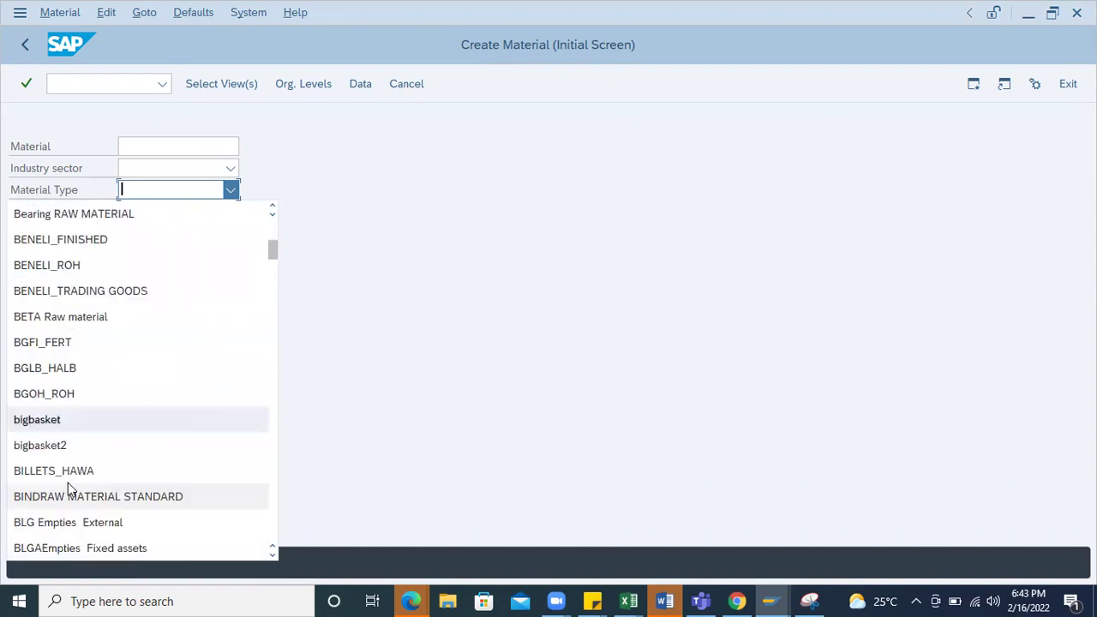
scroll(71, 489, "down", 4)
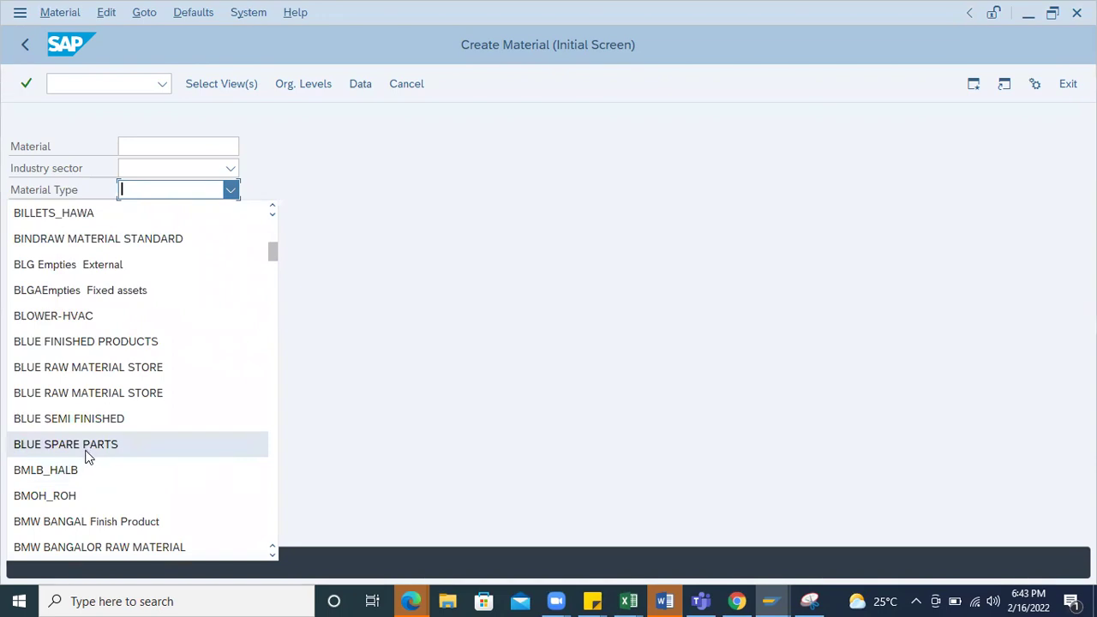
scroll(84, 466, "down", 5)
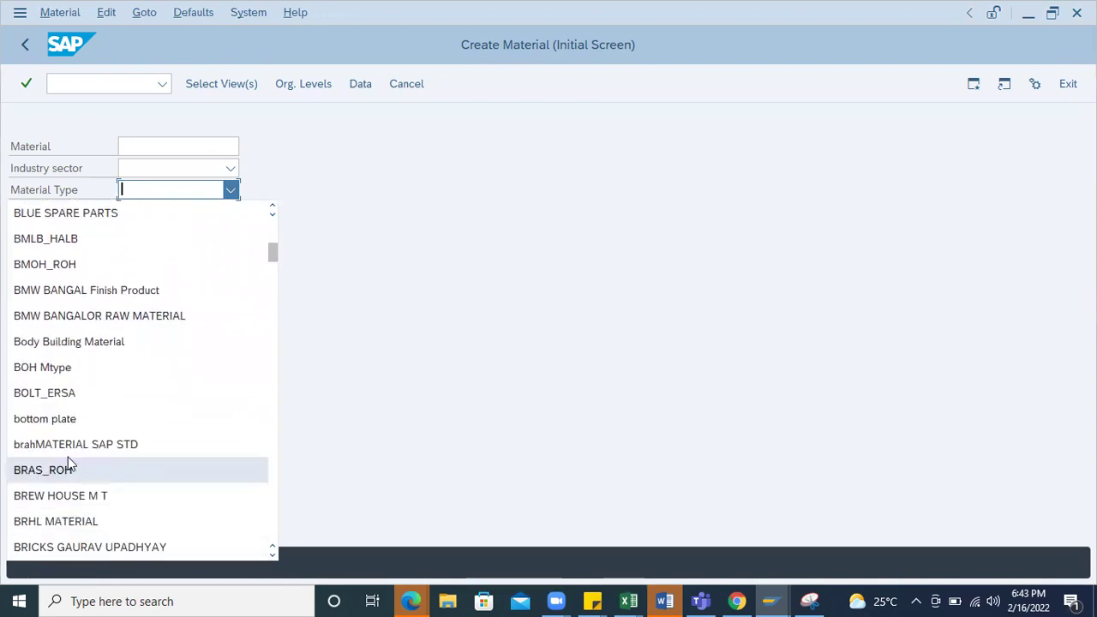
scroll(71, 482, "down", 2)
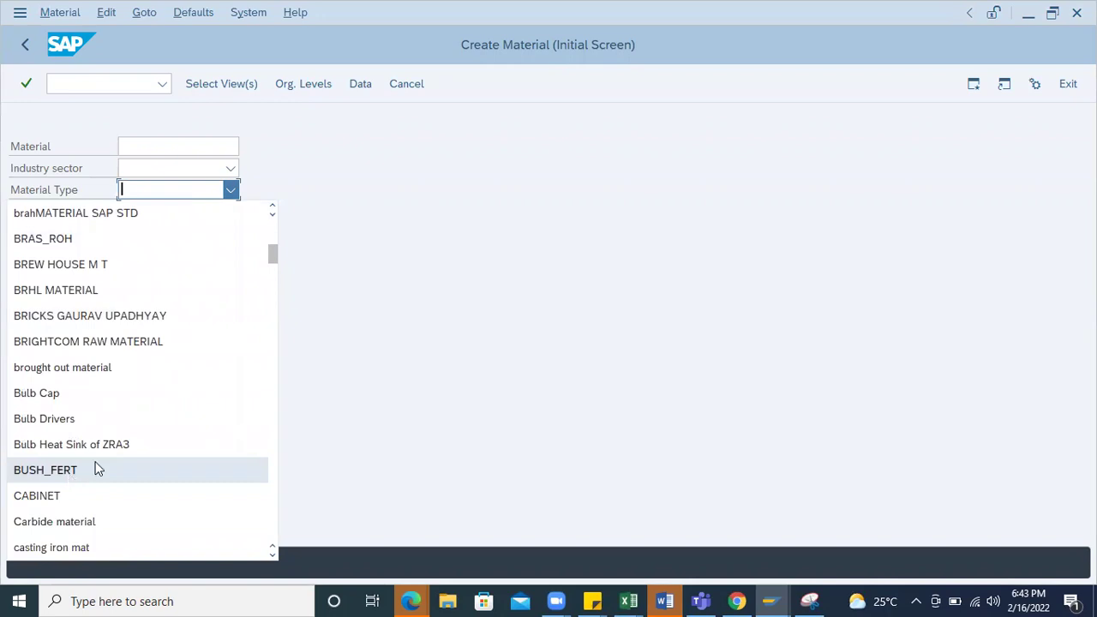
scroll(74, 421, "down", 10)
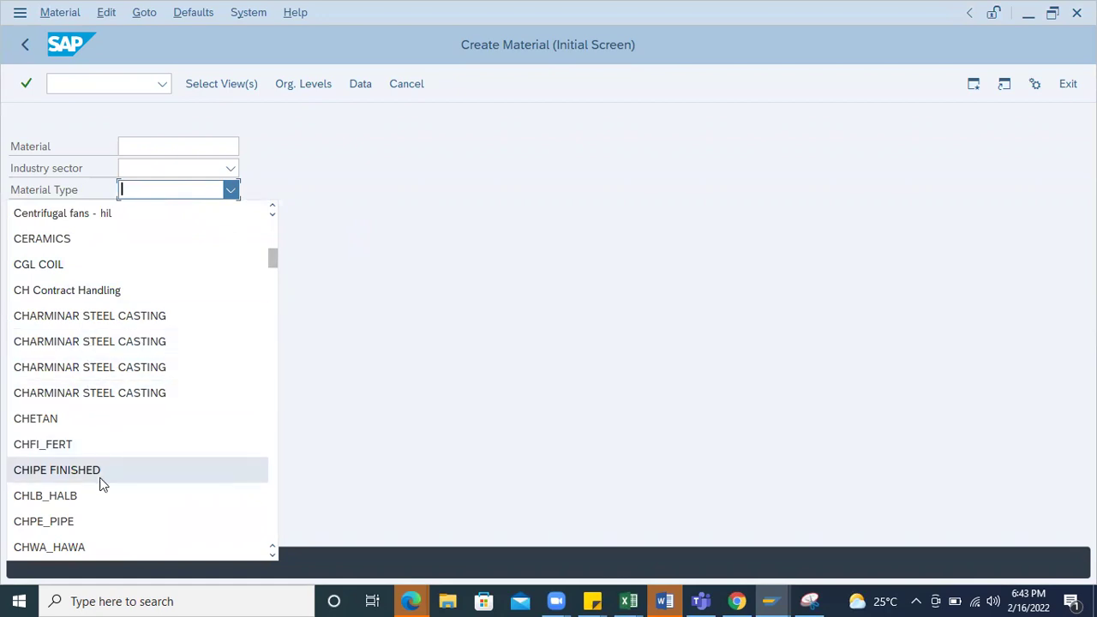
scroll(214, 403, "down", 3)
left_click(202, 107)
Open transaction MIGO and review the available goods movement actions and reference document types, keeping Goods Receipt as the action.
left_click(72, 83)
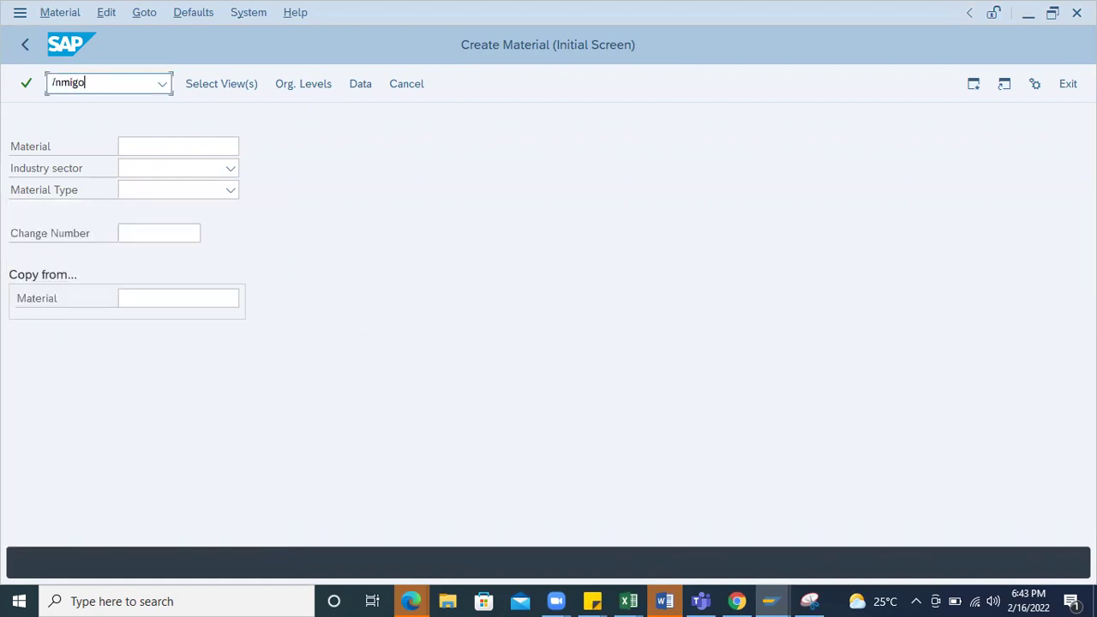
key("Return")
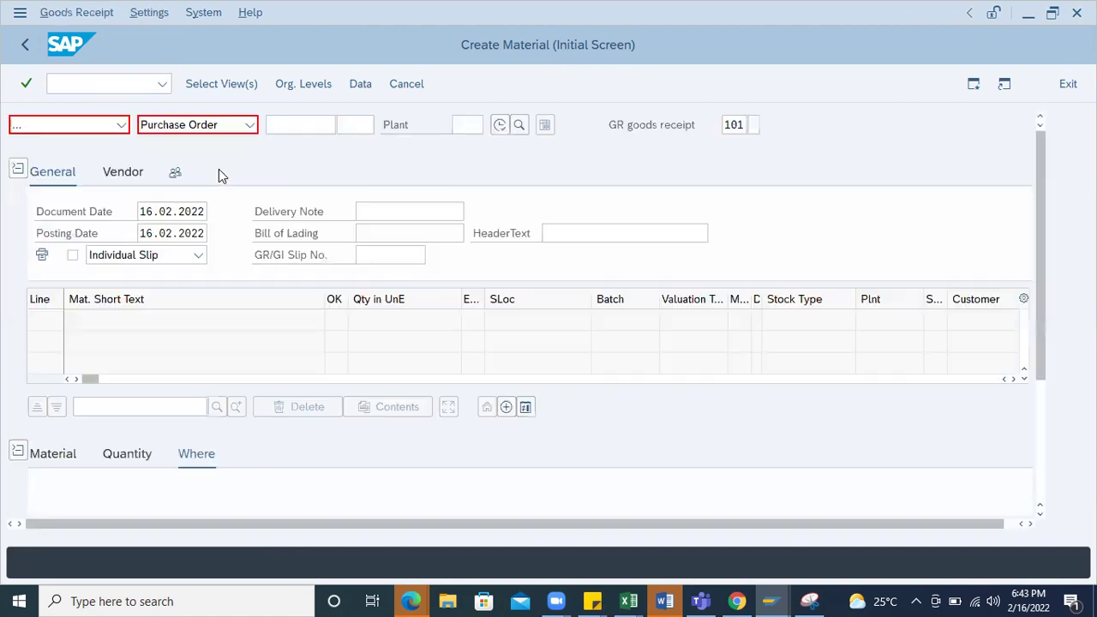
left_click(122, 124)
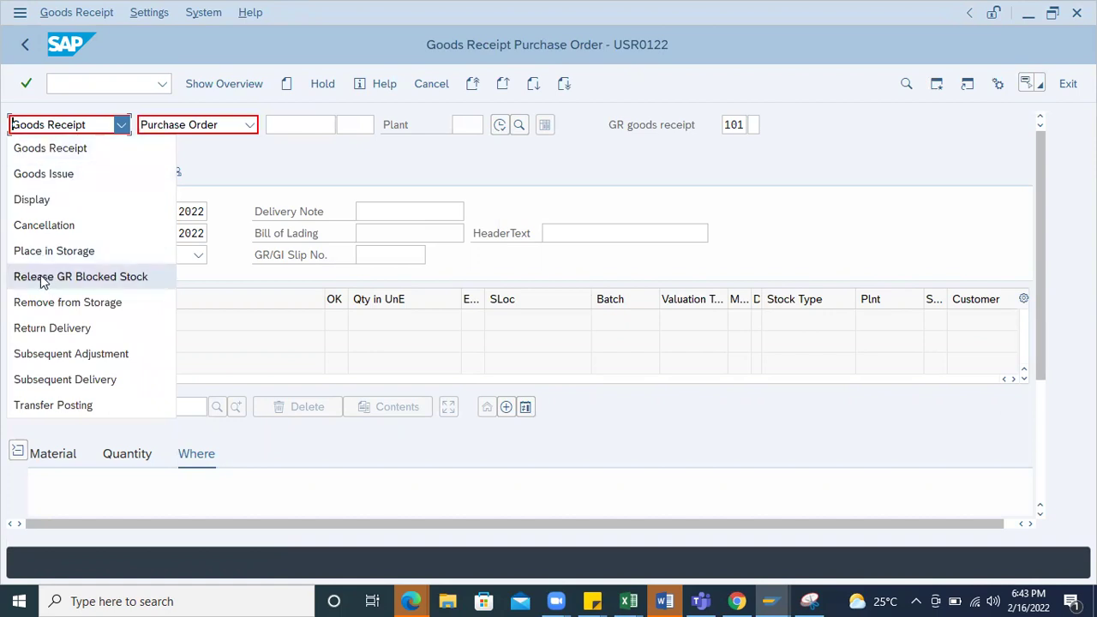
left_click(29, 156)
left_click(248, 128)
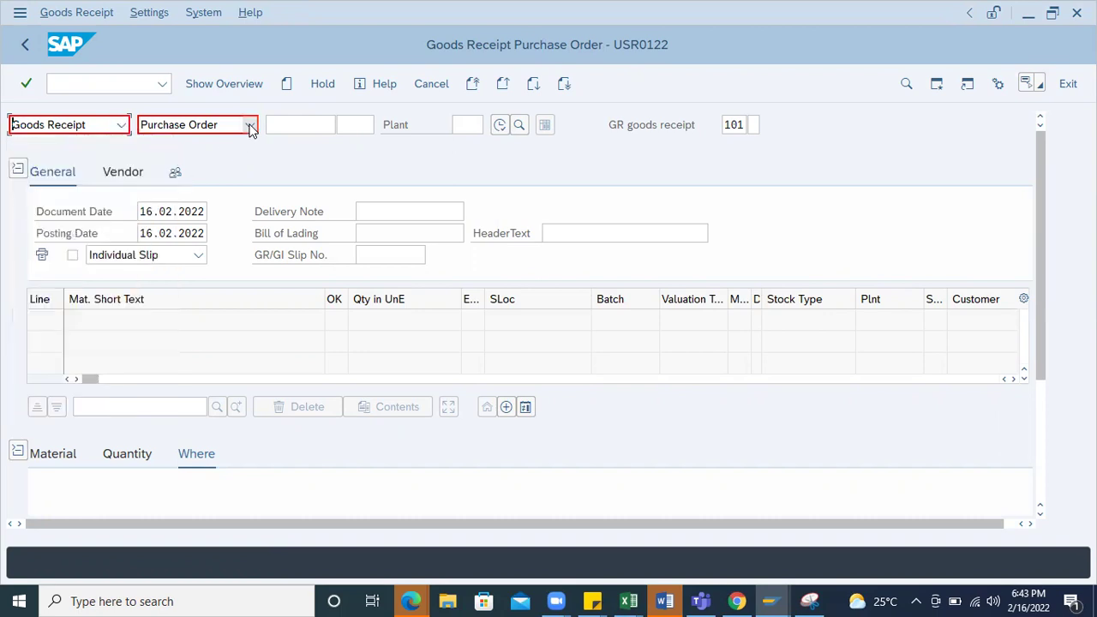
left_click(251, 126)
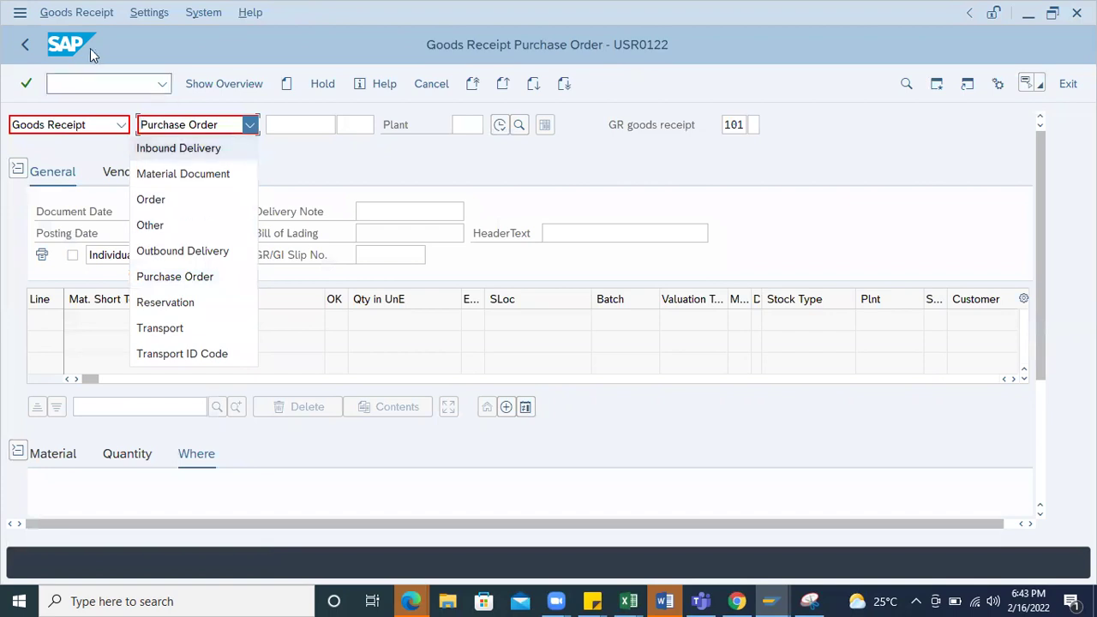
Open transaction ME51N and look through the document types available for a purchase requisition.
left_click(62, 82)
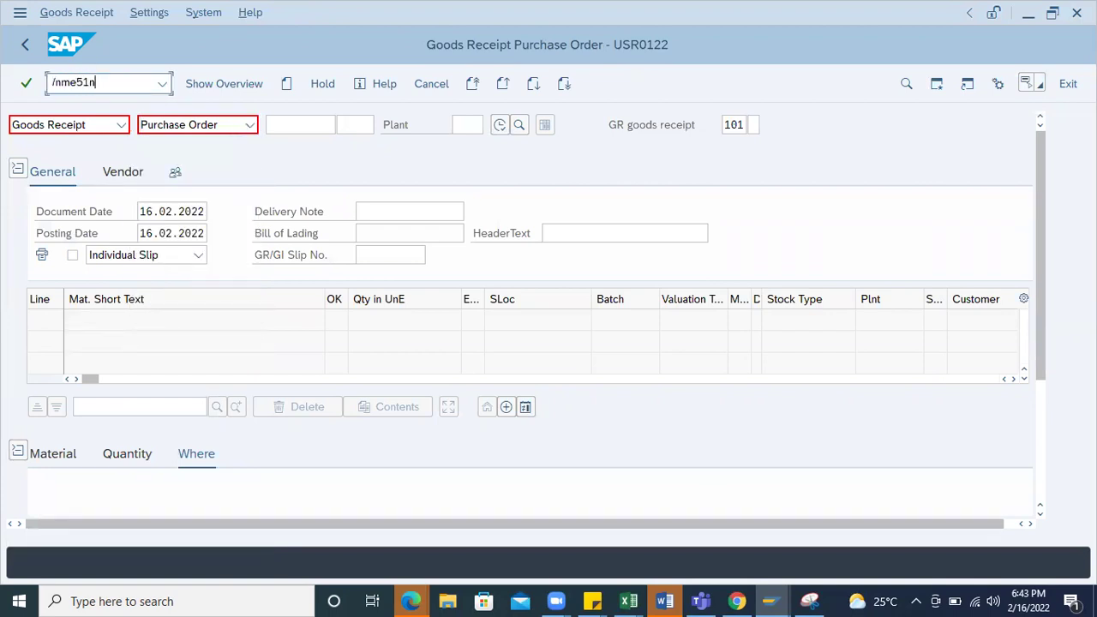
key("Return")
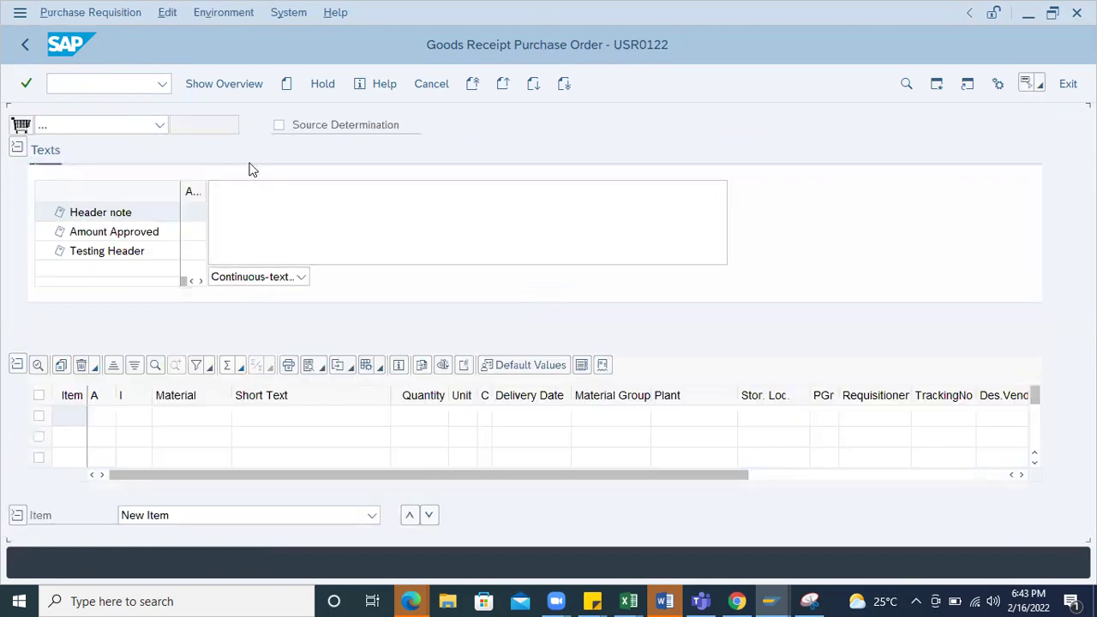
left_click(159, 126)
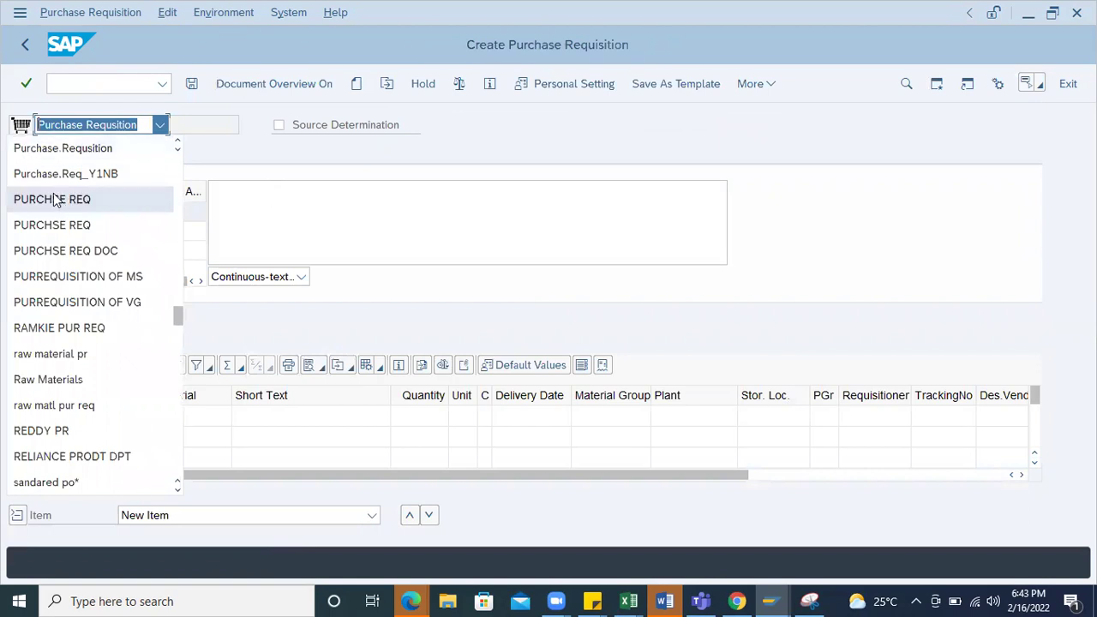
scroll(52, 343, "down", 1)
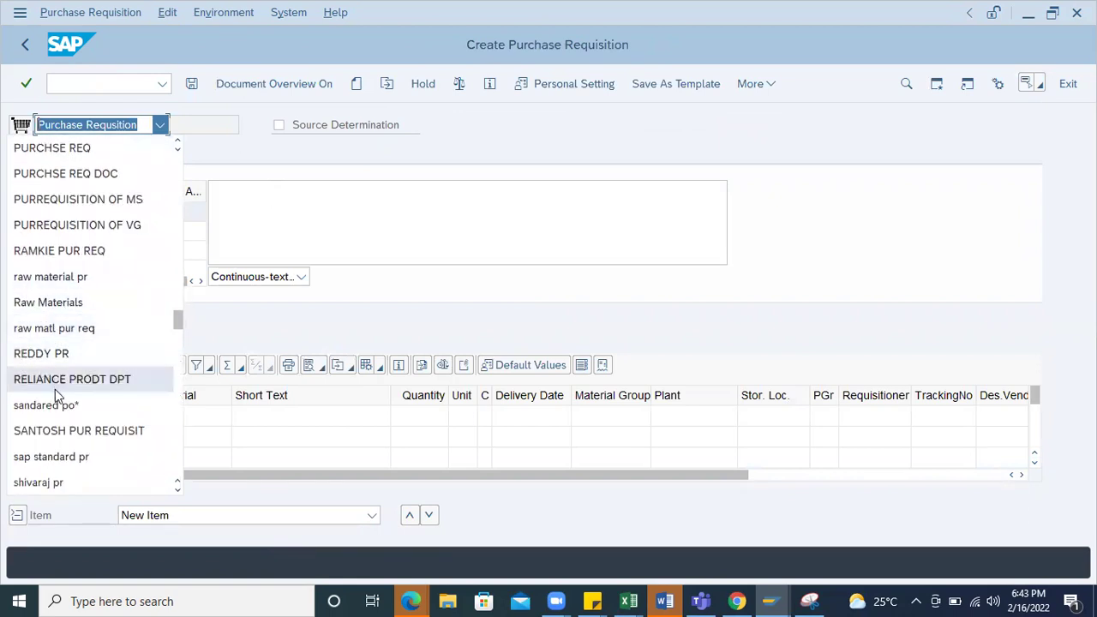
scroll(53, 380, "down", 4)
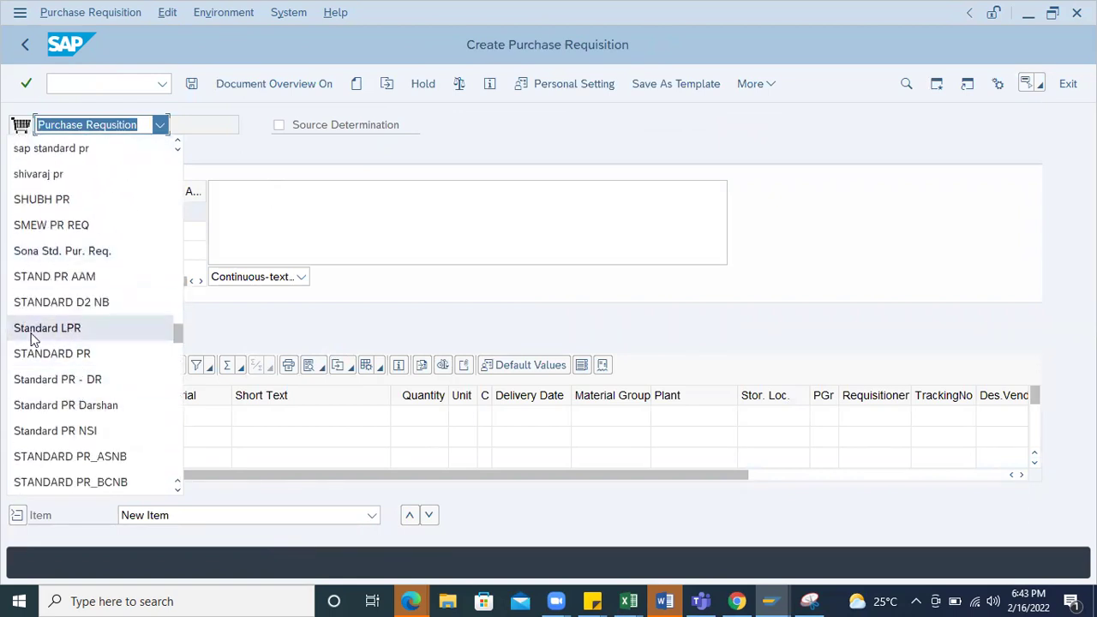
Switch to the purchase order transaction and look through the available purchase order document types.
left_click(60, 85)
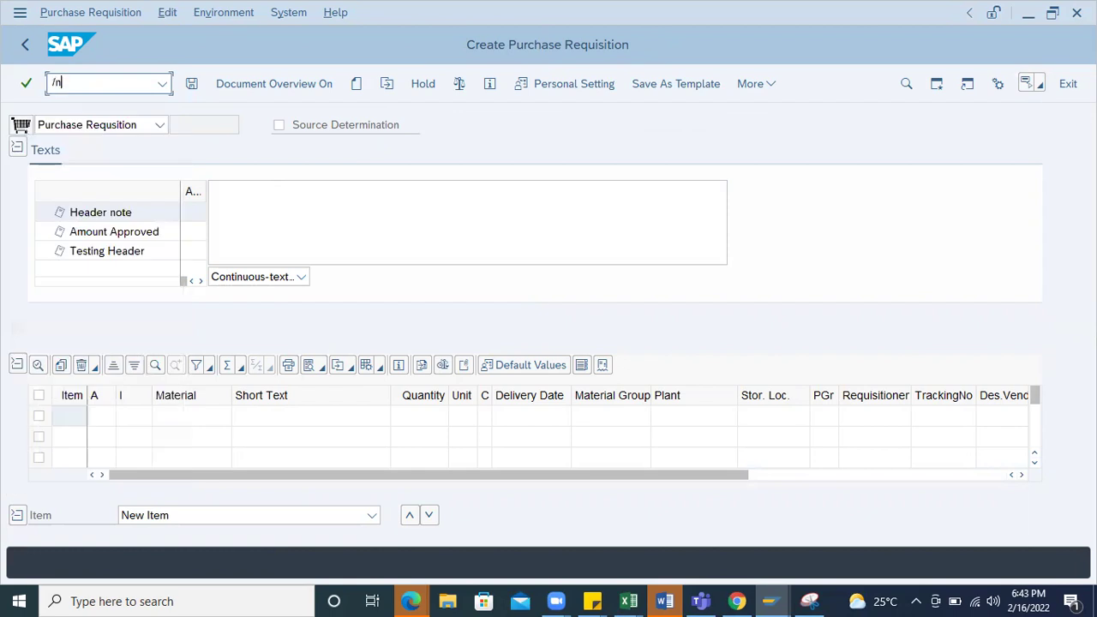
key("Return")
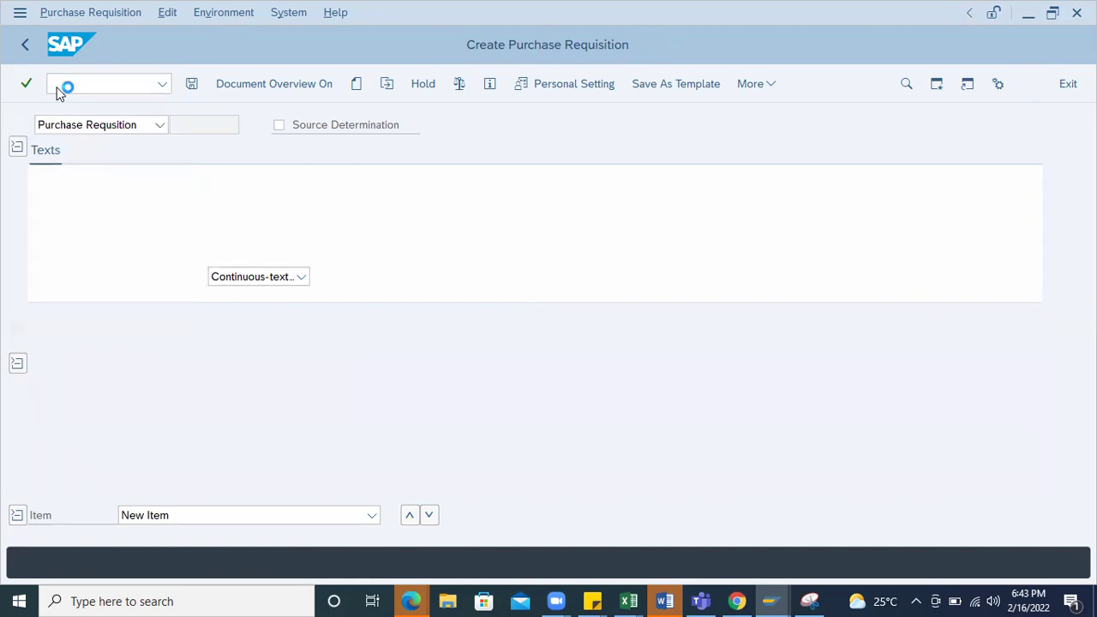
scroll(146, 133, "down", 2)
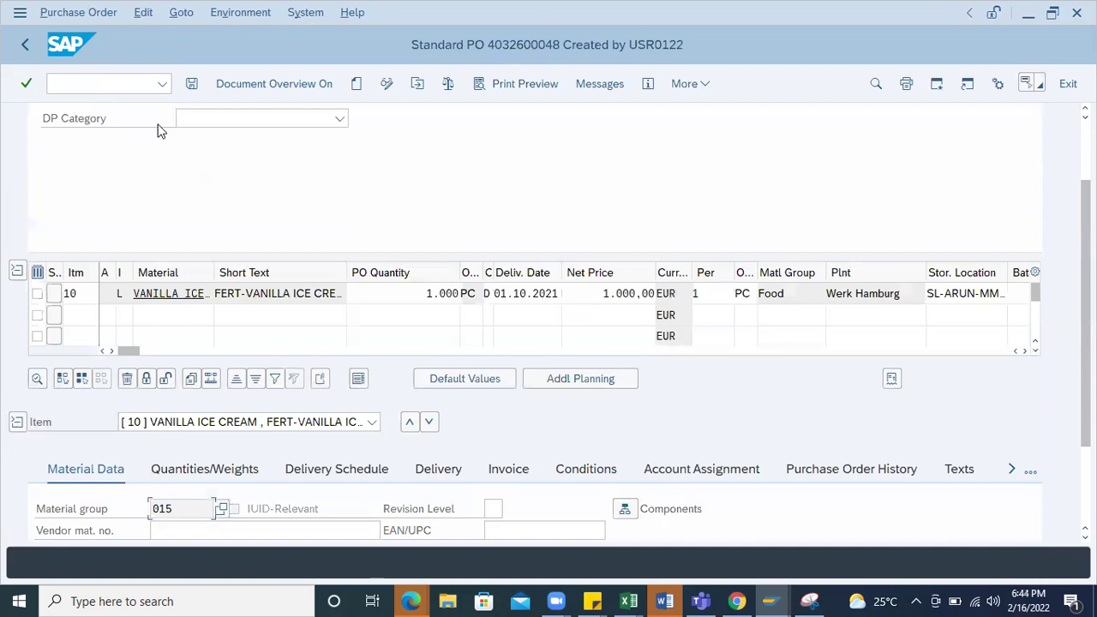
scroll(181, 168, "up", 2)
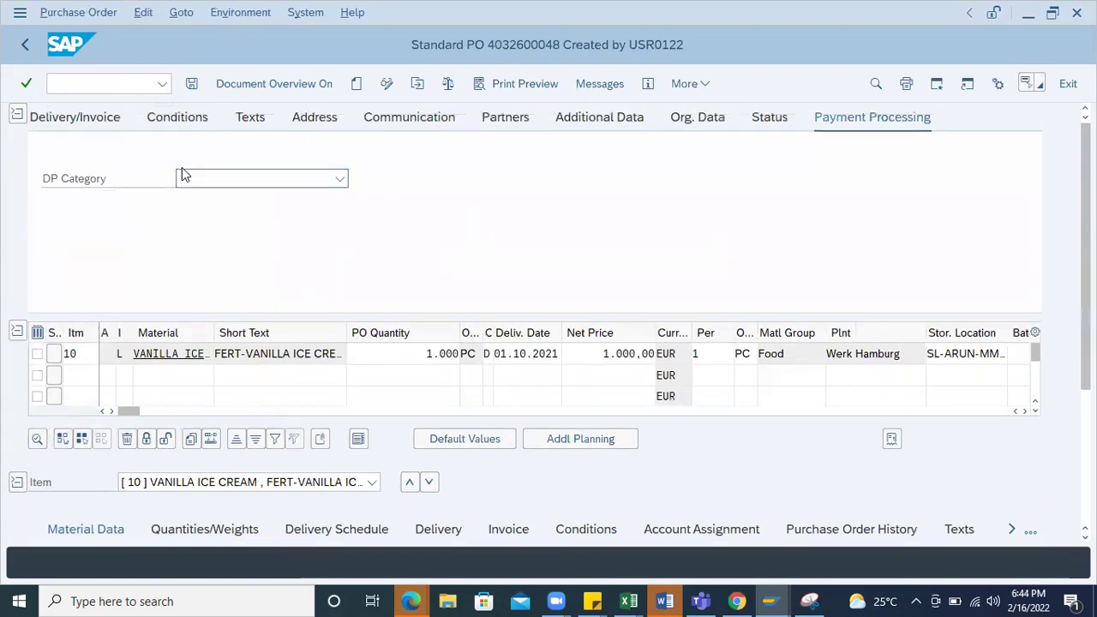
left_click(161, 126)
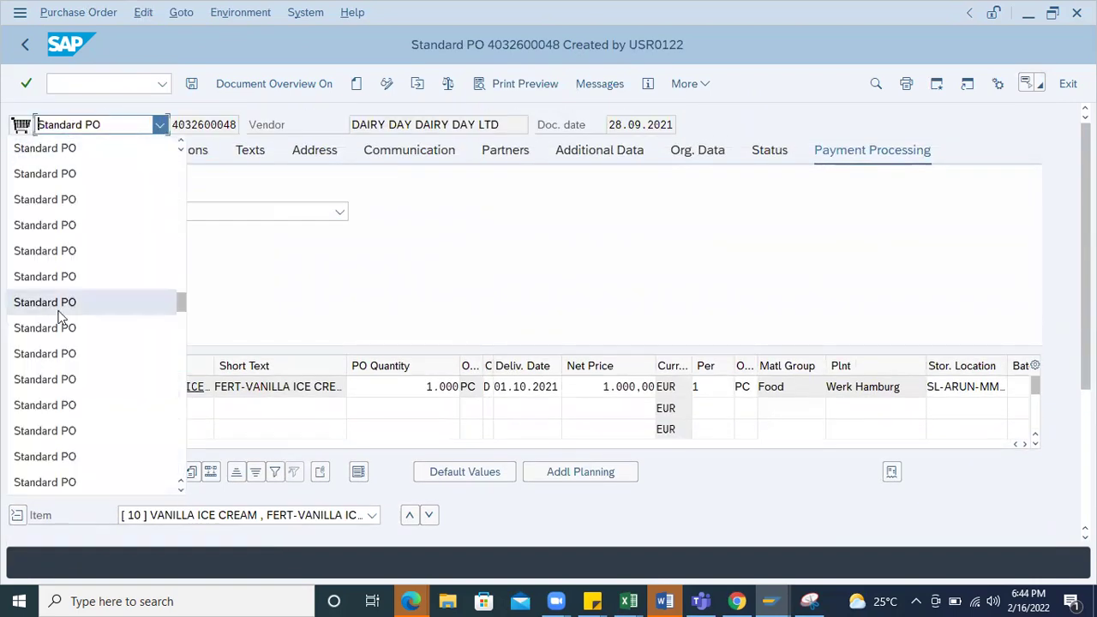
scroll(68, 361, "down", 10)
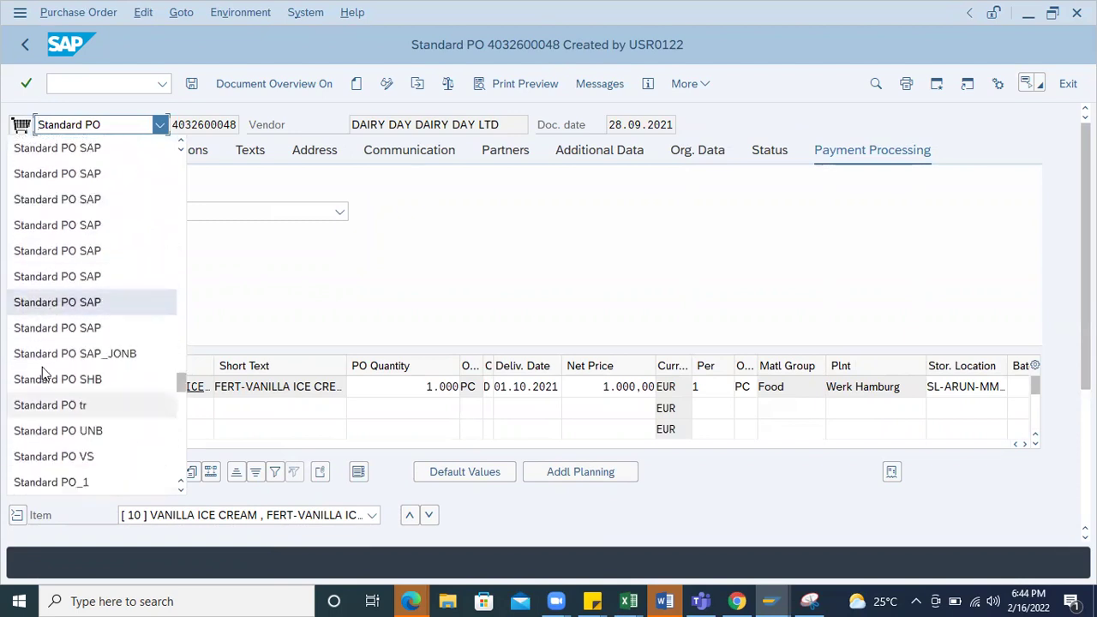
Open the Create Contract transaction and review the possible values for the agreement type, then close the value list.
left_click(70, 83)
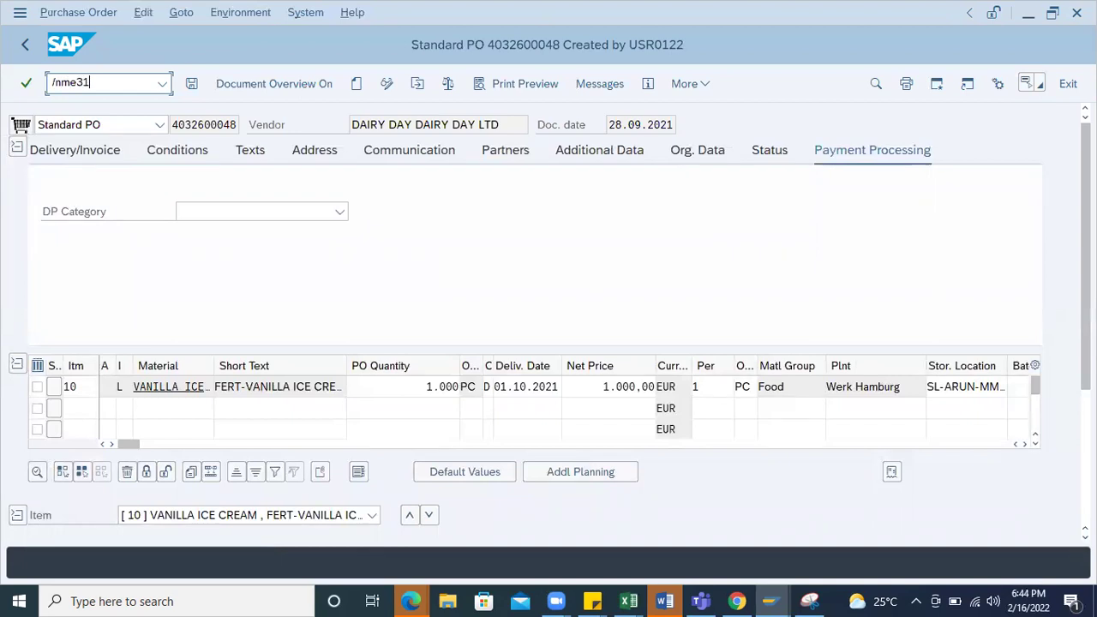
key("Return")
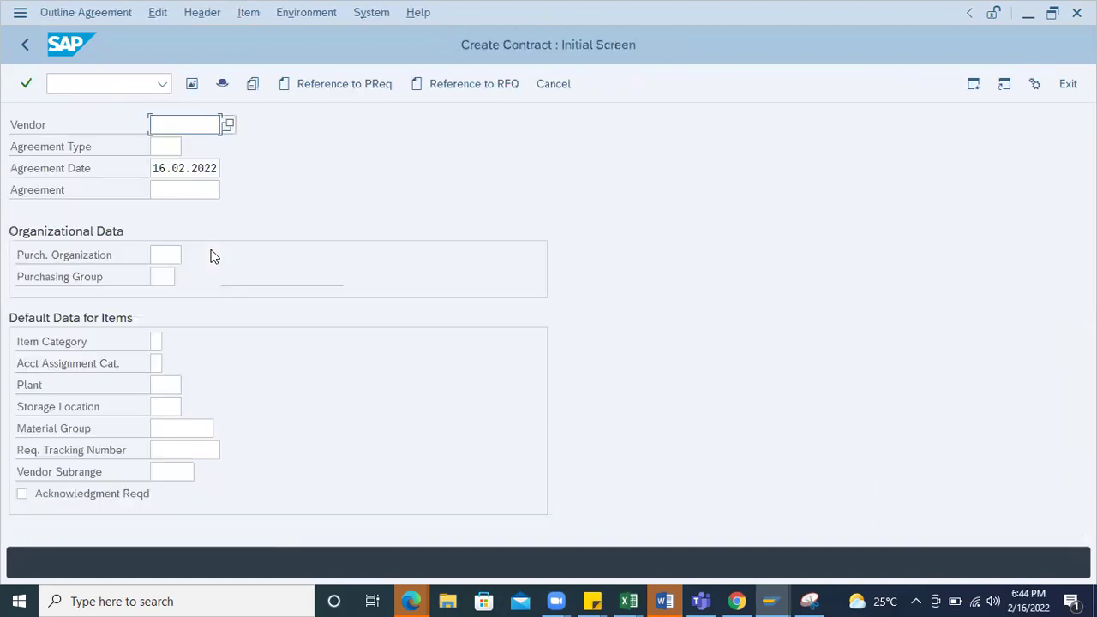
left_click(182, 149)
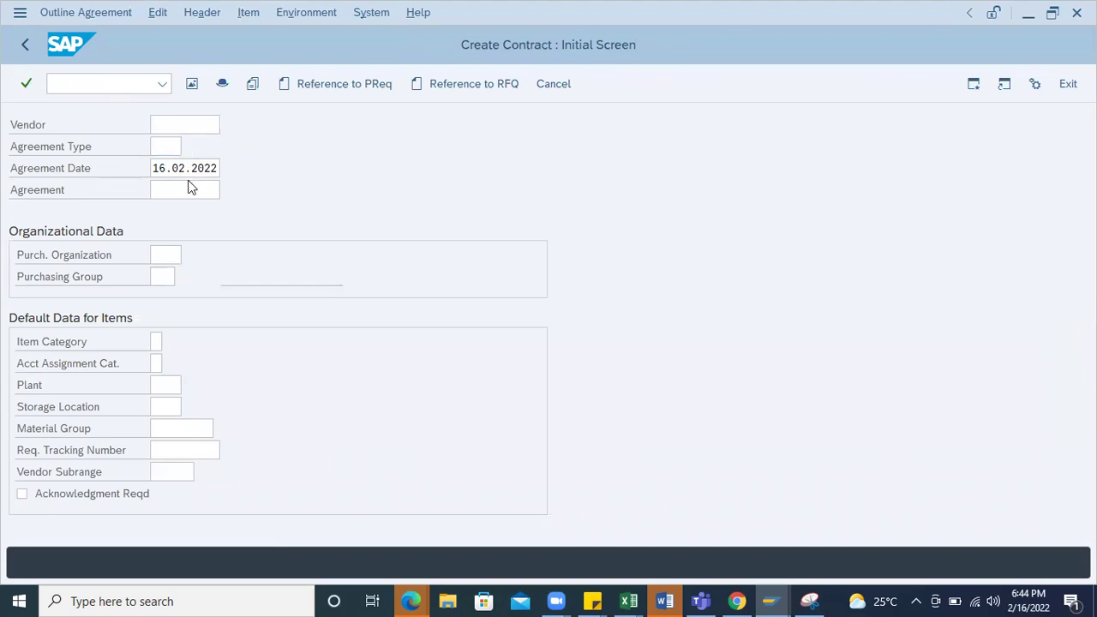
key("F4")
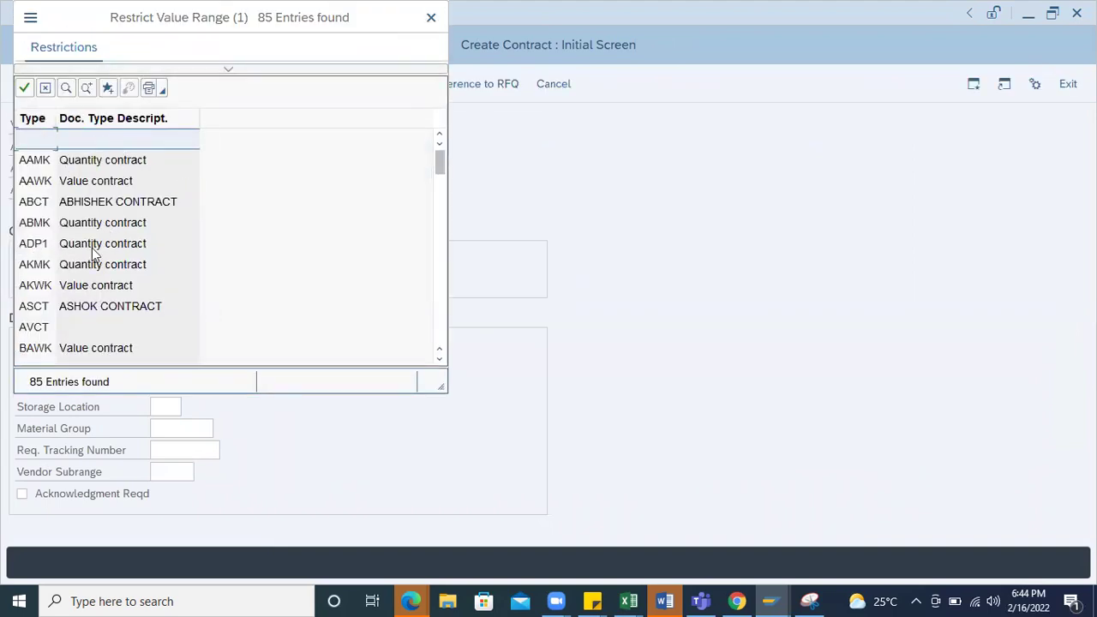
left_click(431, 17)
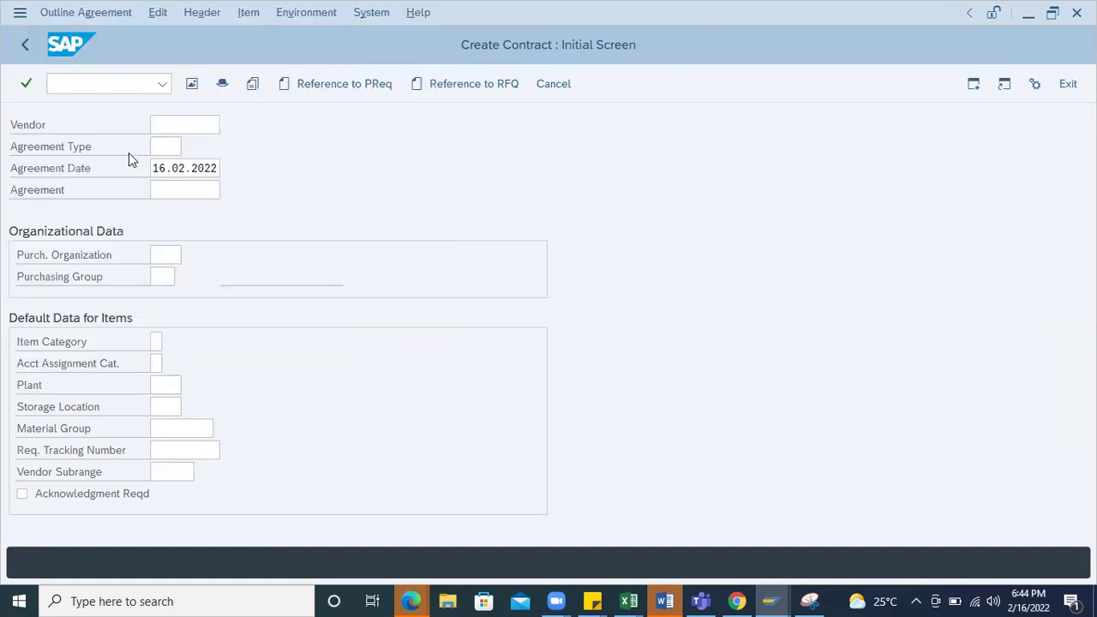
Leave contract creation with /n and return to the SAP Easy Access start screen.
left_click(67, 83)
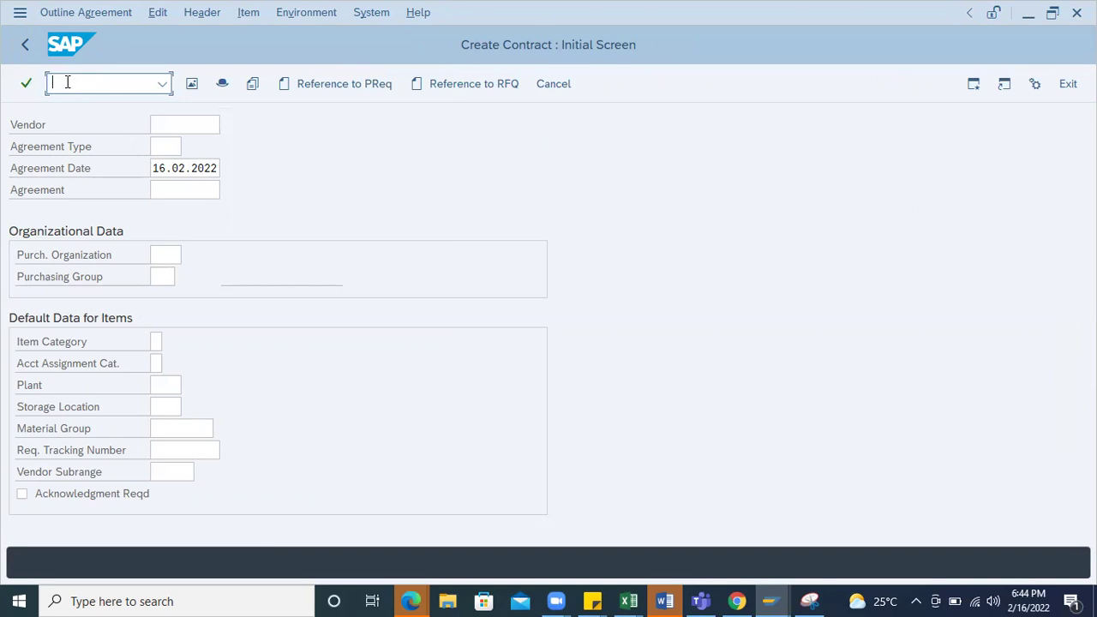
type("/n")
key("Return")
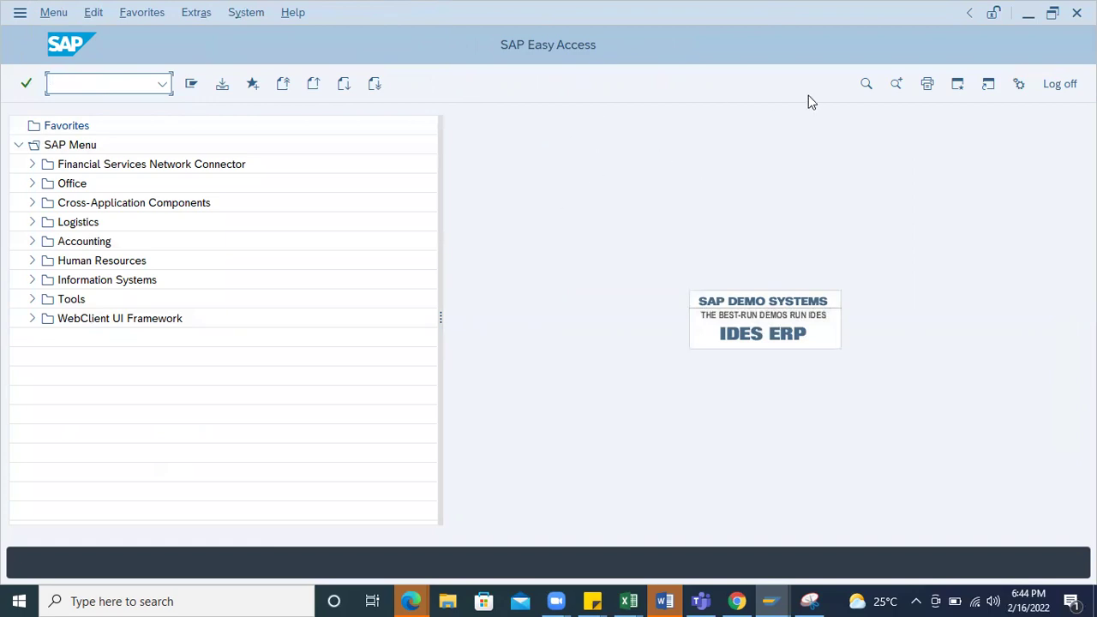
left_click(1020, 86)
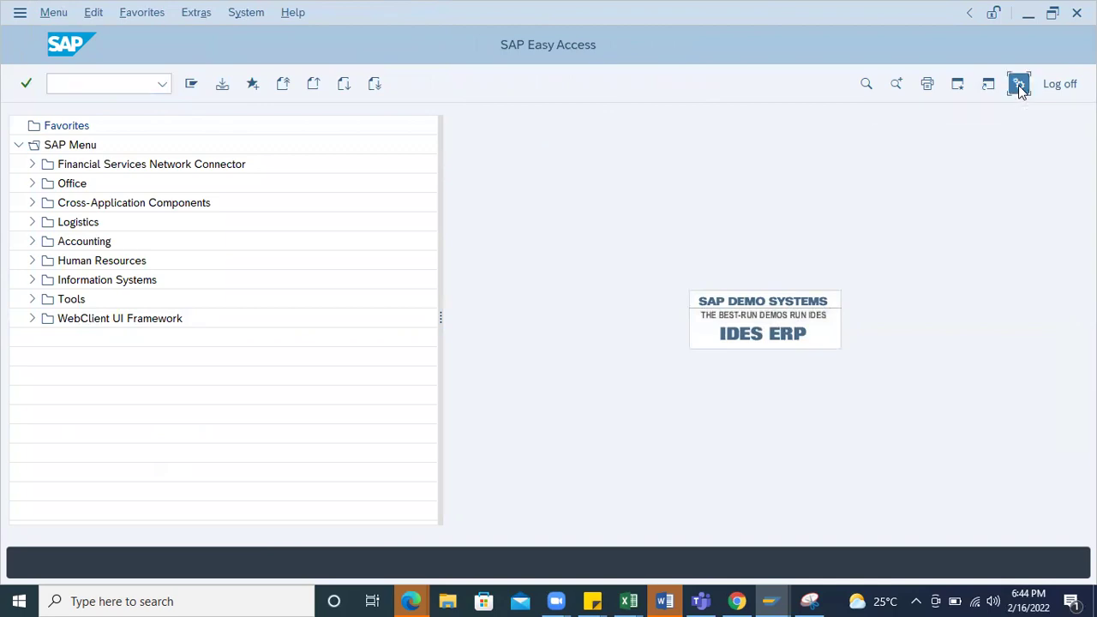
left_click(921, 110)
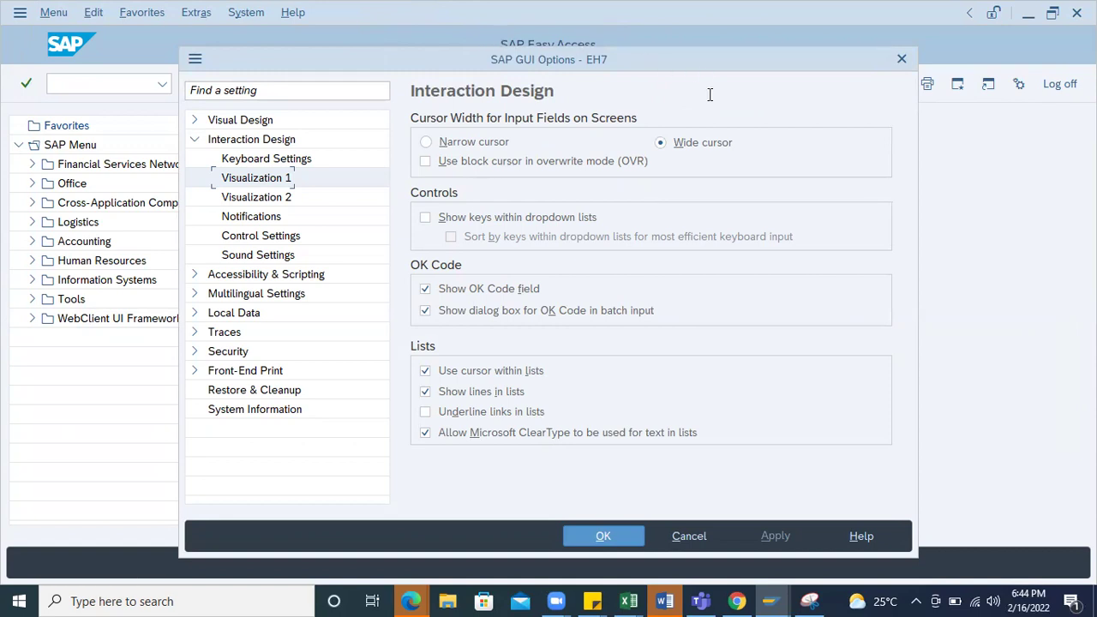
left_click(903, 58)
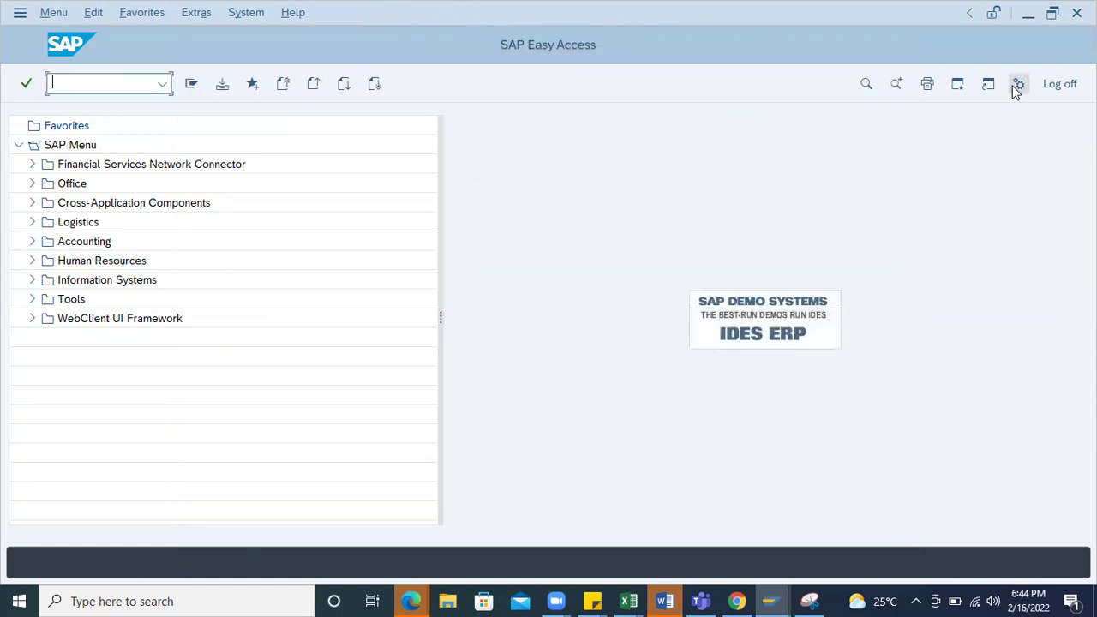
Open the SAP GUI options and display the Visualization 1 settings under Interaction Design.
key("alt+F12")
key("Down")
key("Return")
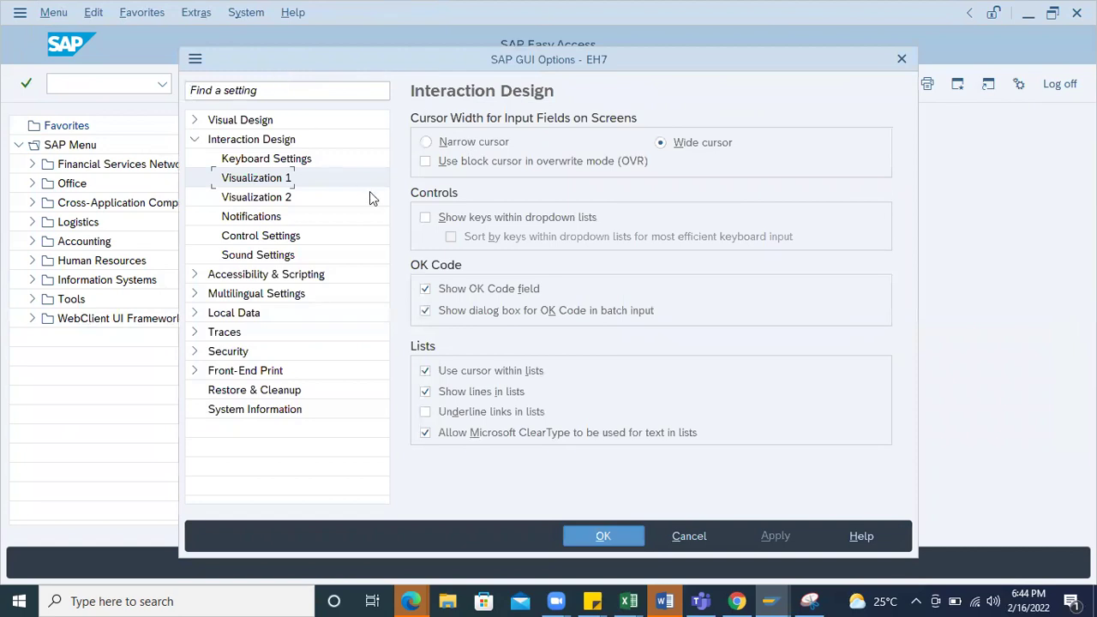
left_click(195, 141)
left_click(195, 140)
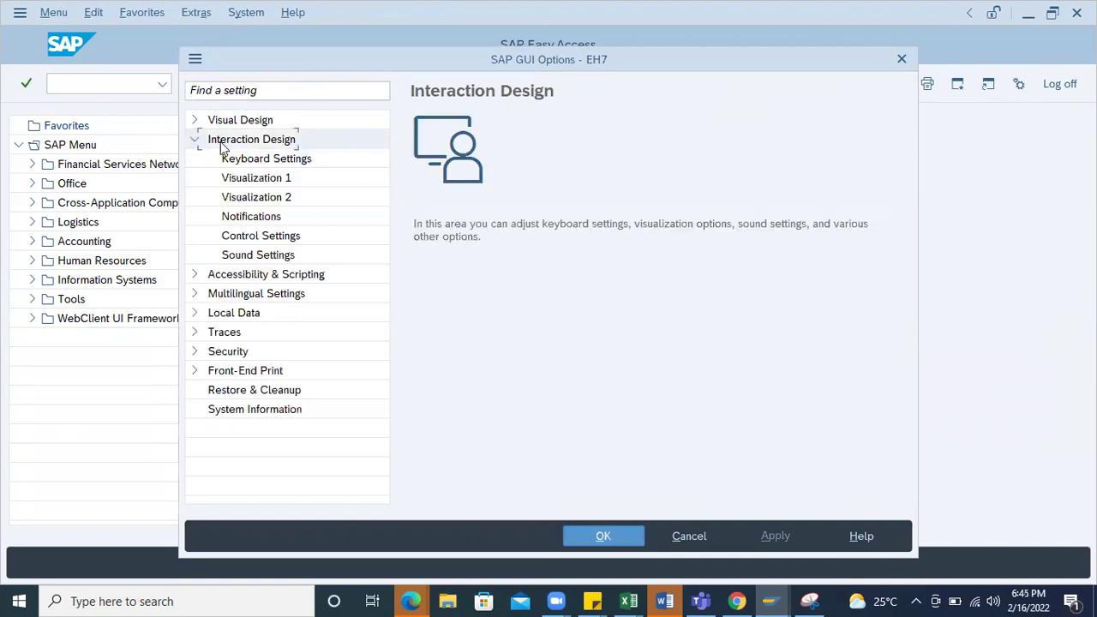
left_click(262, 203)
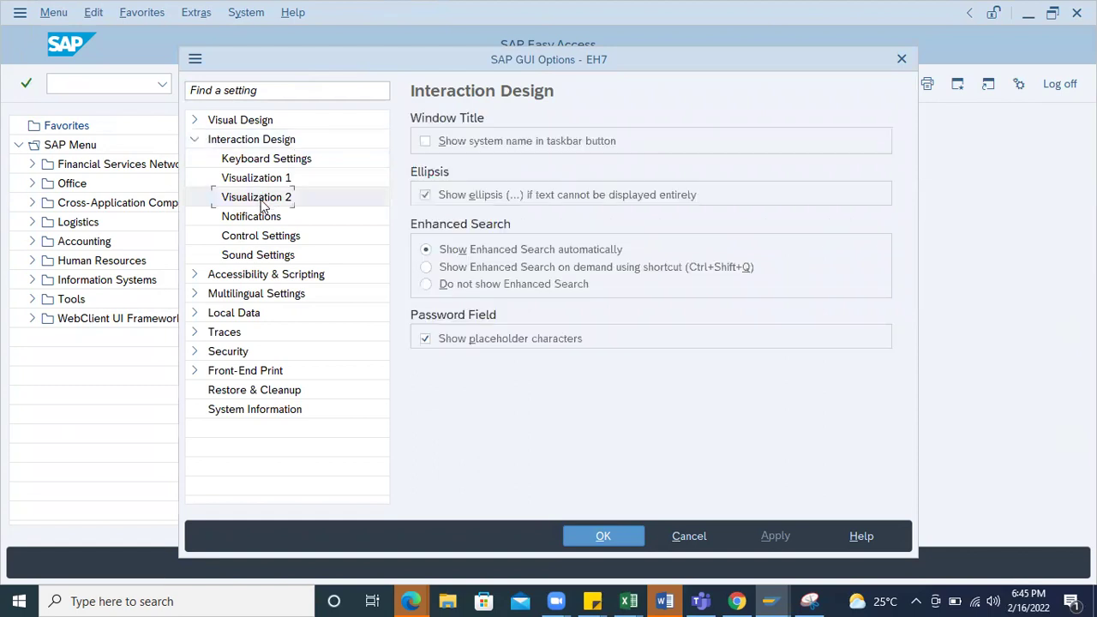
left_click(248, 179)
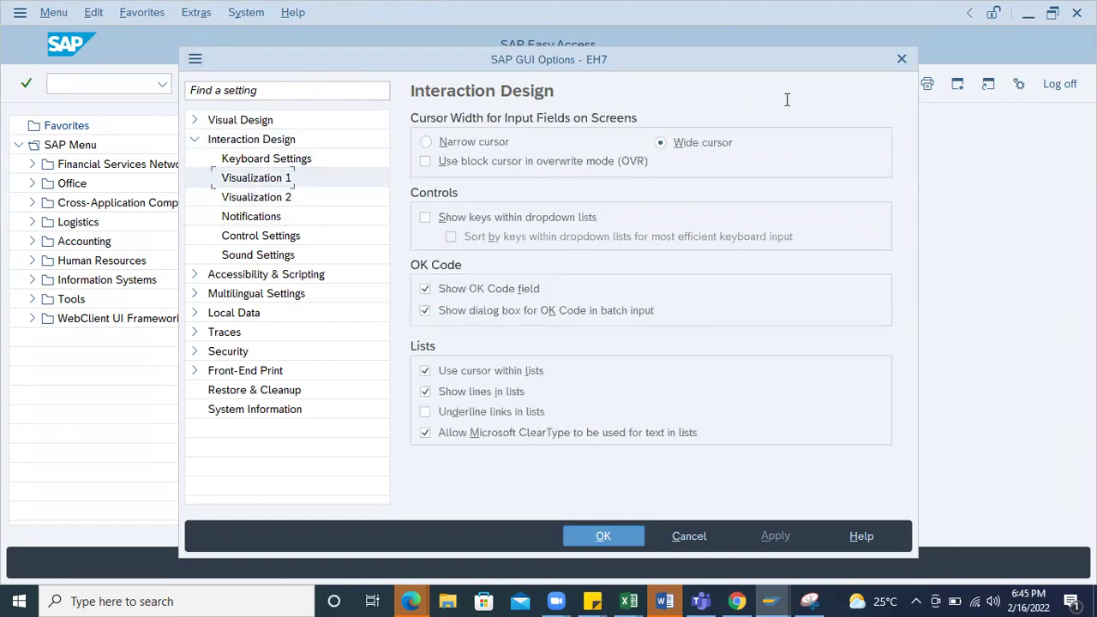
Enable showing keys within dropdown lists and sorting by those keys, and save the options.
left_click(426, 218)
left_click(451, 238)
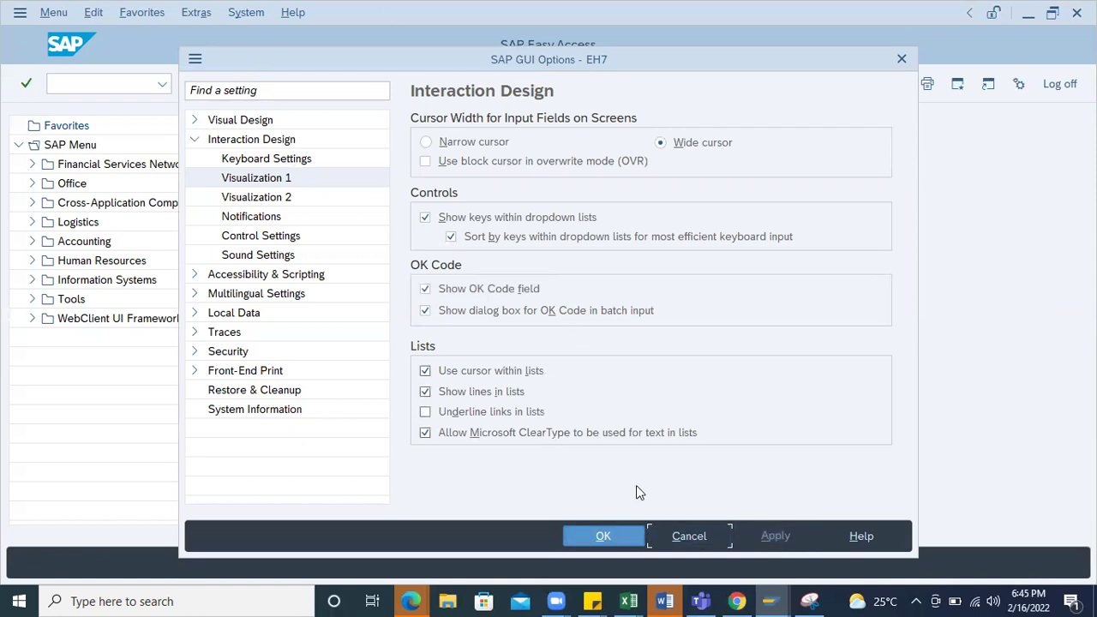
left_click(615, 535)
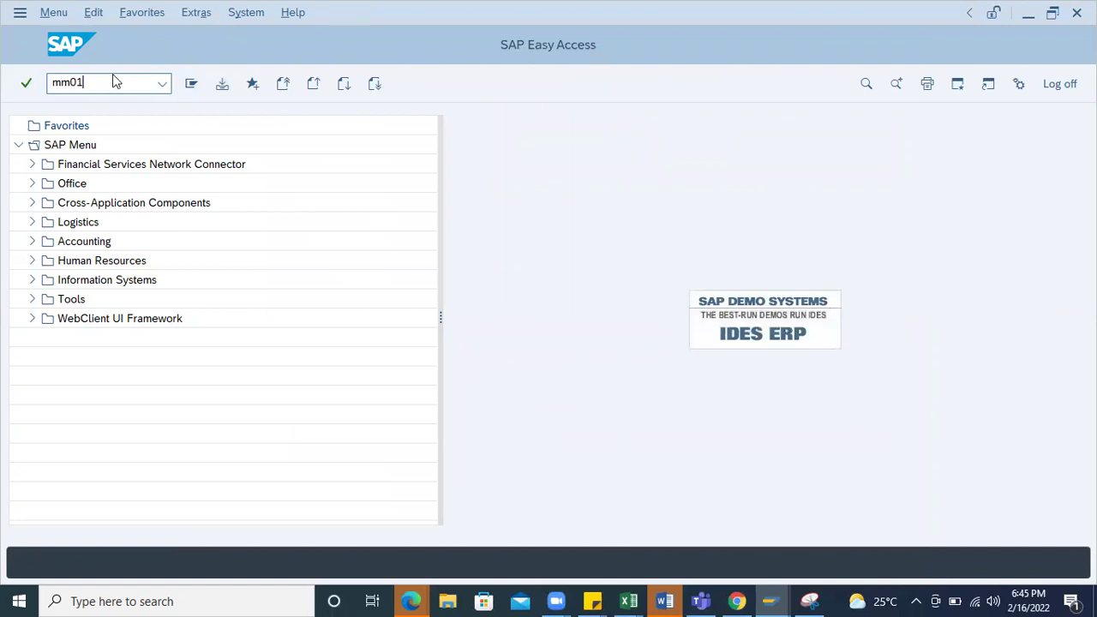
Open transaction MM01 and look through the keys and descriptions in the material type list, leaving the field empty.
key("Return")
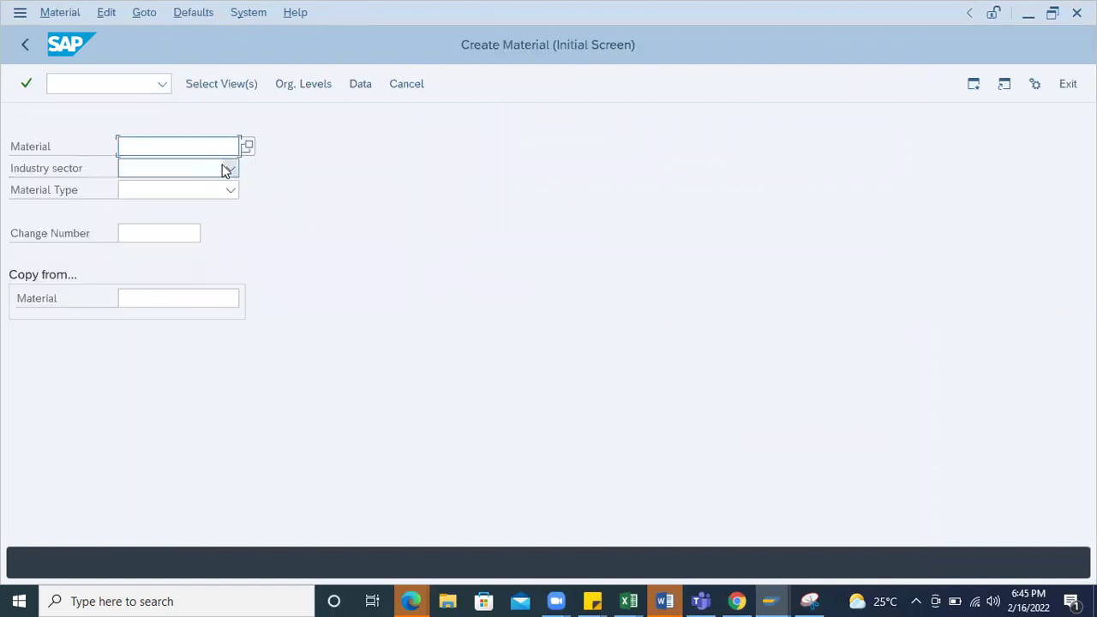
left_click(231, 189)
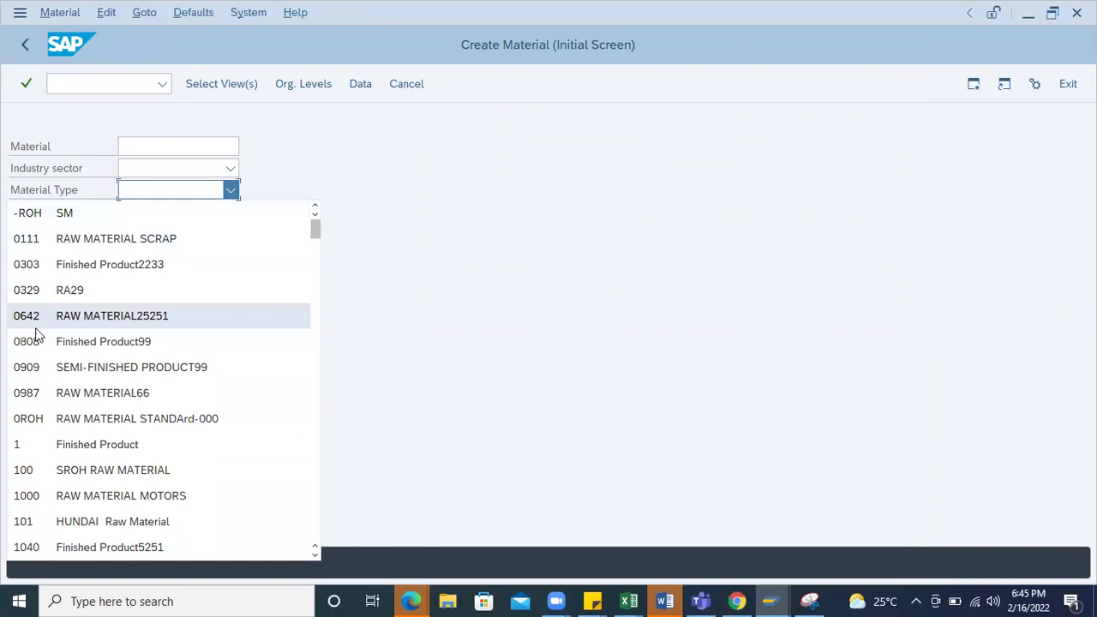
scroll(36, 336, "down", 20)
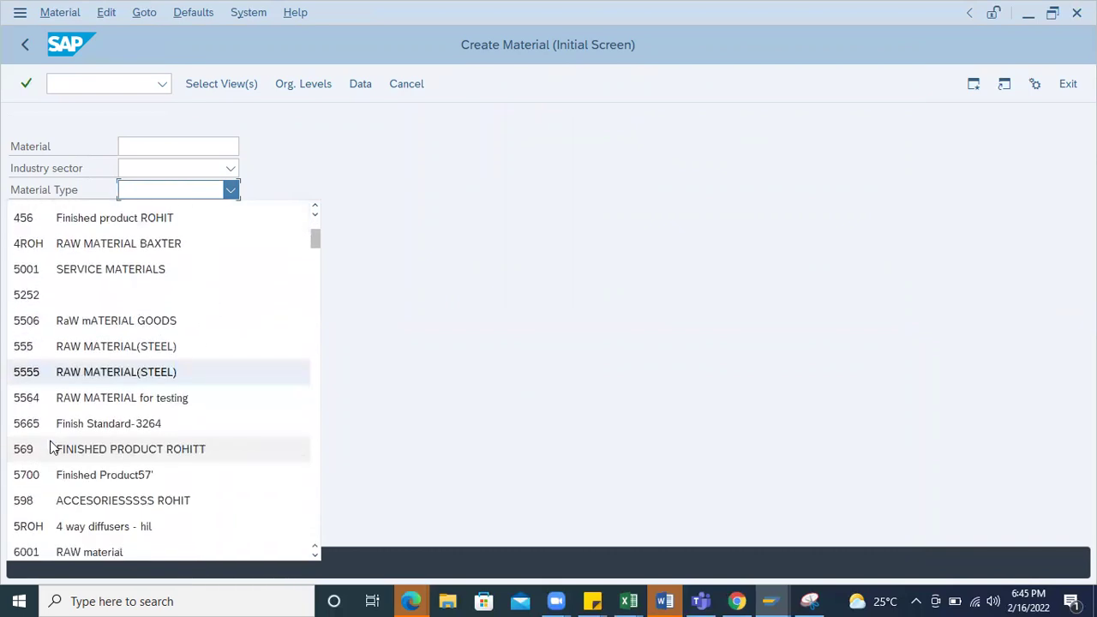
scroll(51, 448, "down", 15)
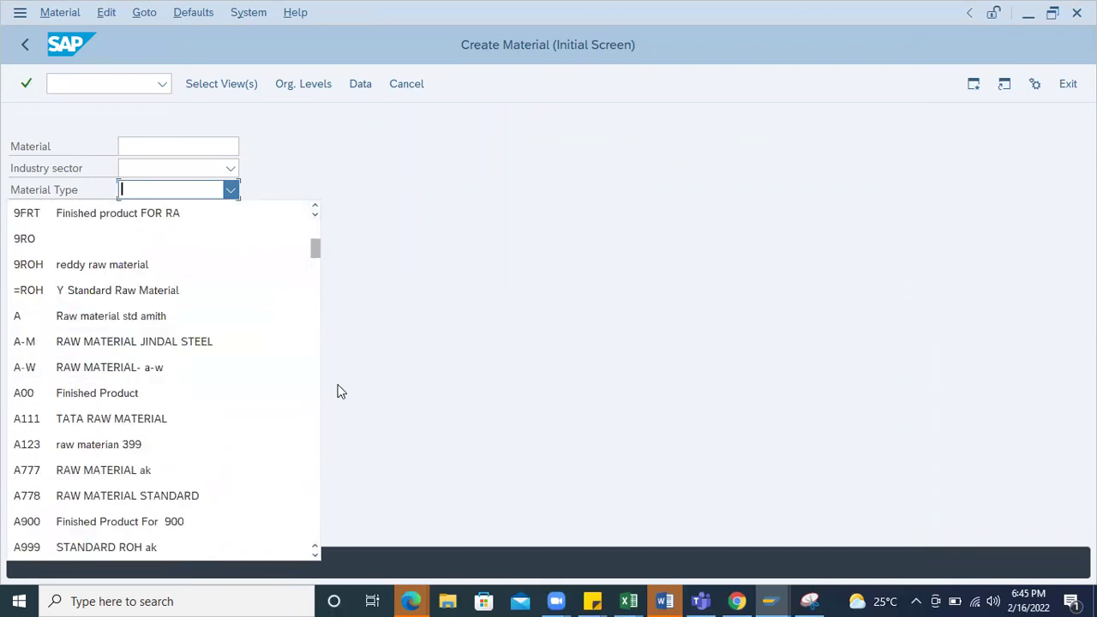
left_click_drag(316, 248, 351, 472)
scroll(40, 360, "up", 3)
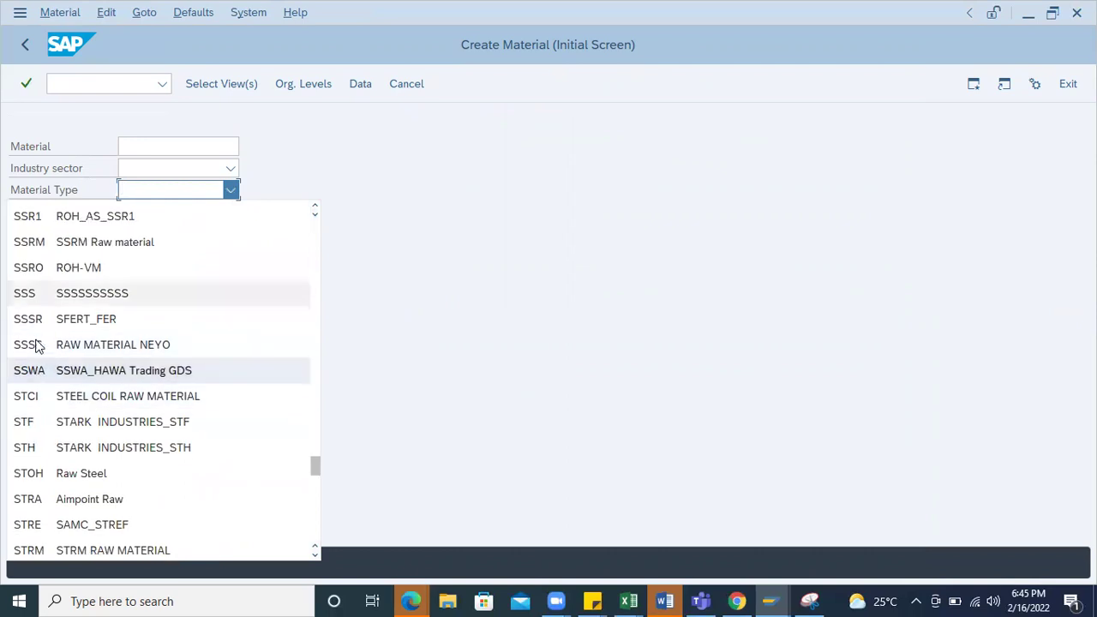
scroll(36, 344, "up", 15)
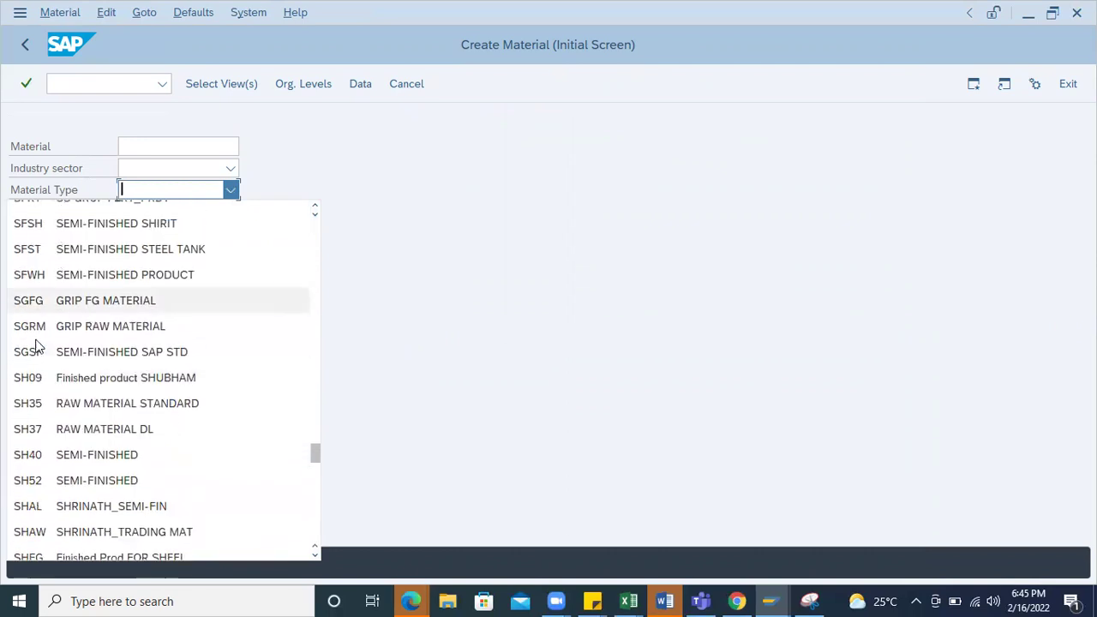
scroll(36, 345, "up", 15)
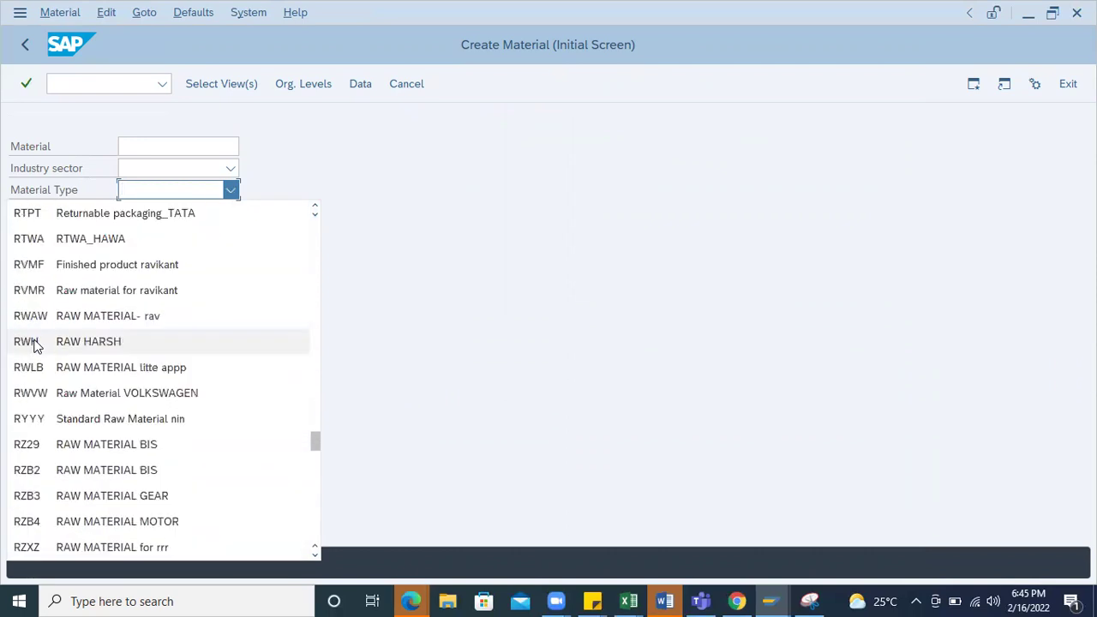
scroll(43, 378, "up", 5)
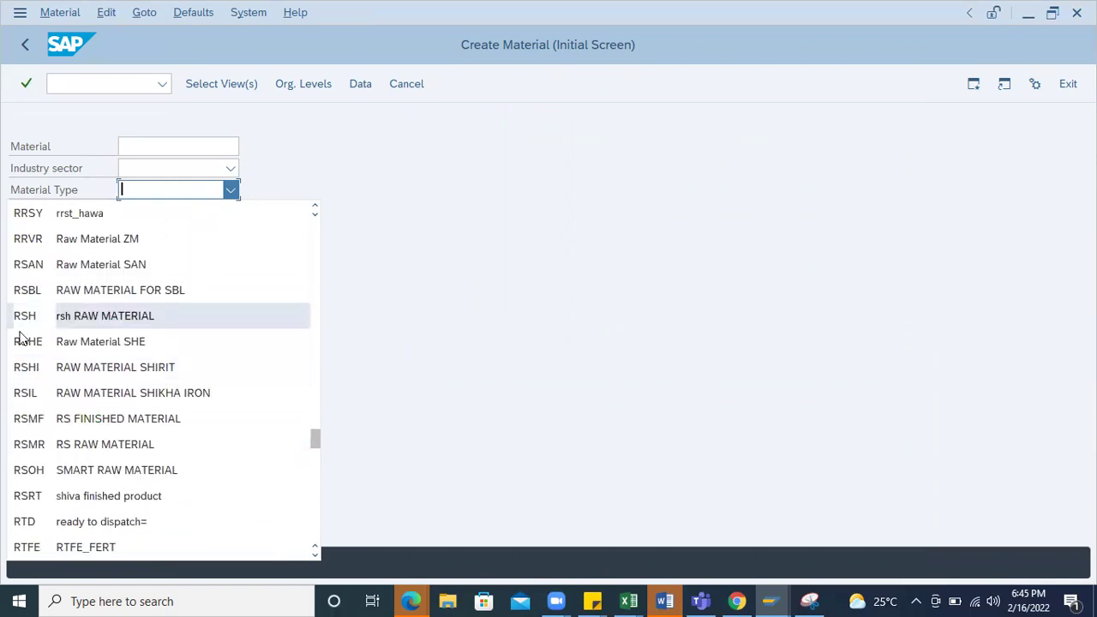
scroll(26, 336, "up", 15)
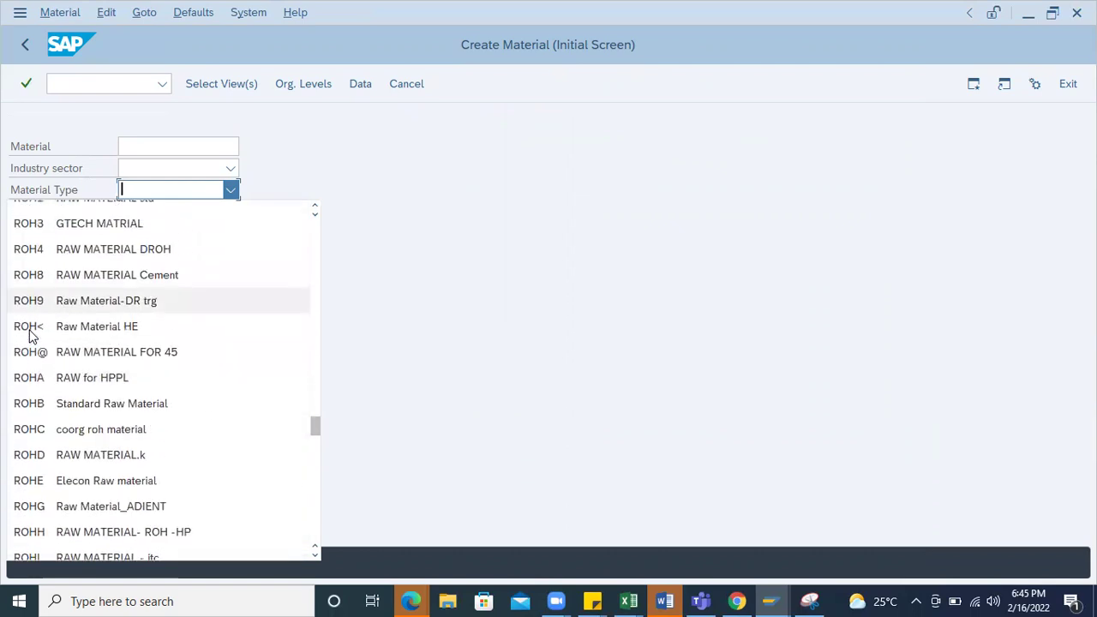
scroll(30, 336, "up", 15)
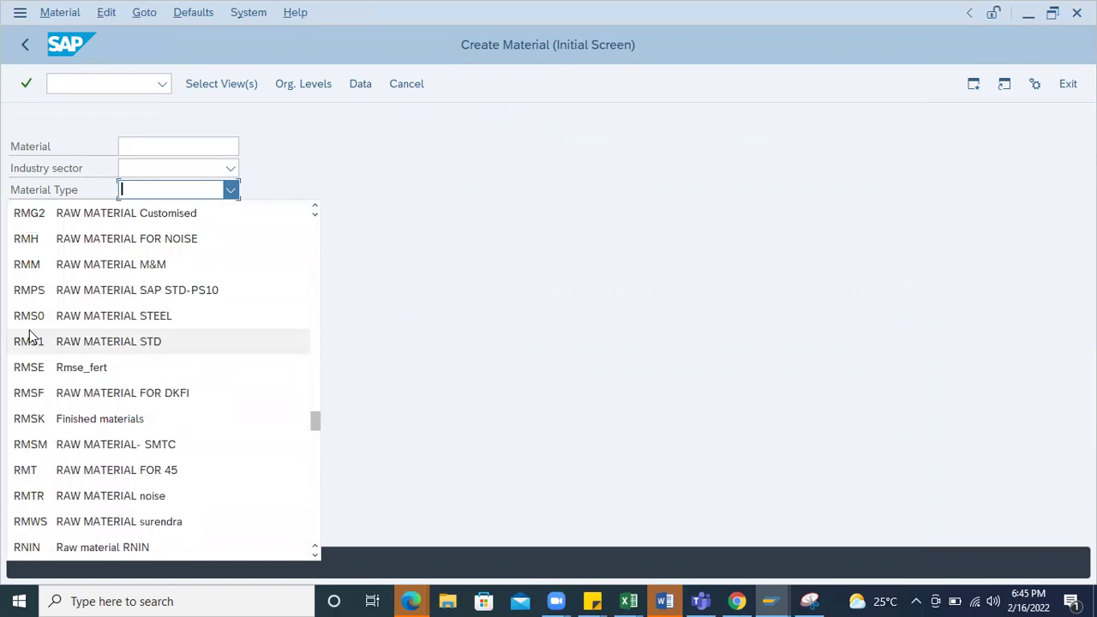
scroll(29, 343, "up", 10)
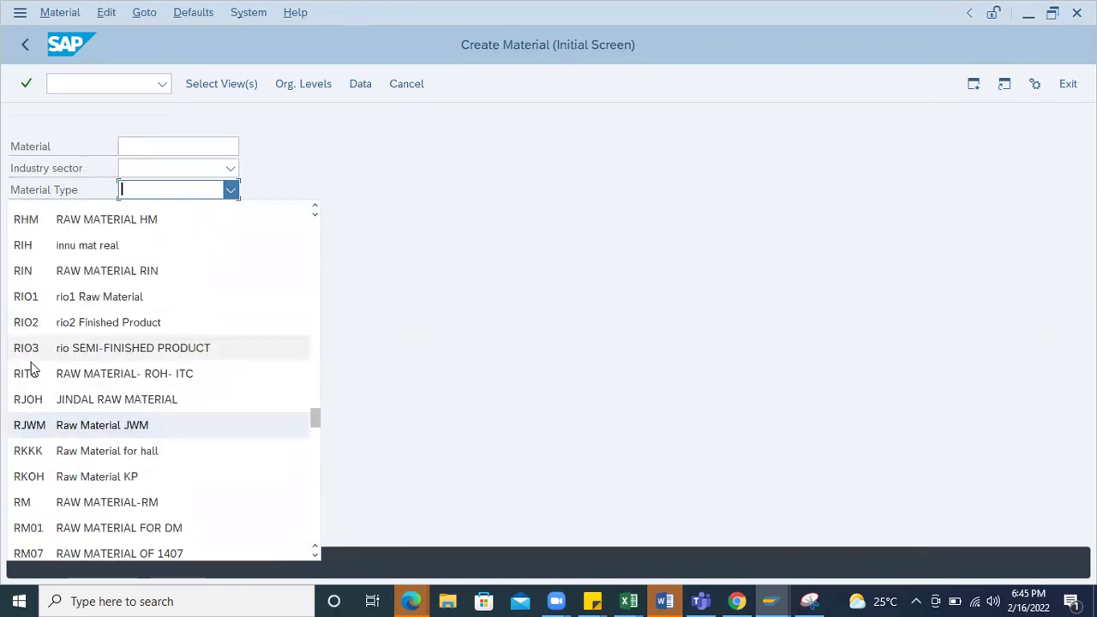
scroll(32, 369, "up", 5)
left_click(523, 194)
Switch to goods movement with /nmigo and review the available actions and reference document types.
left_click(88, 84)
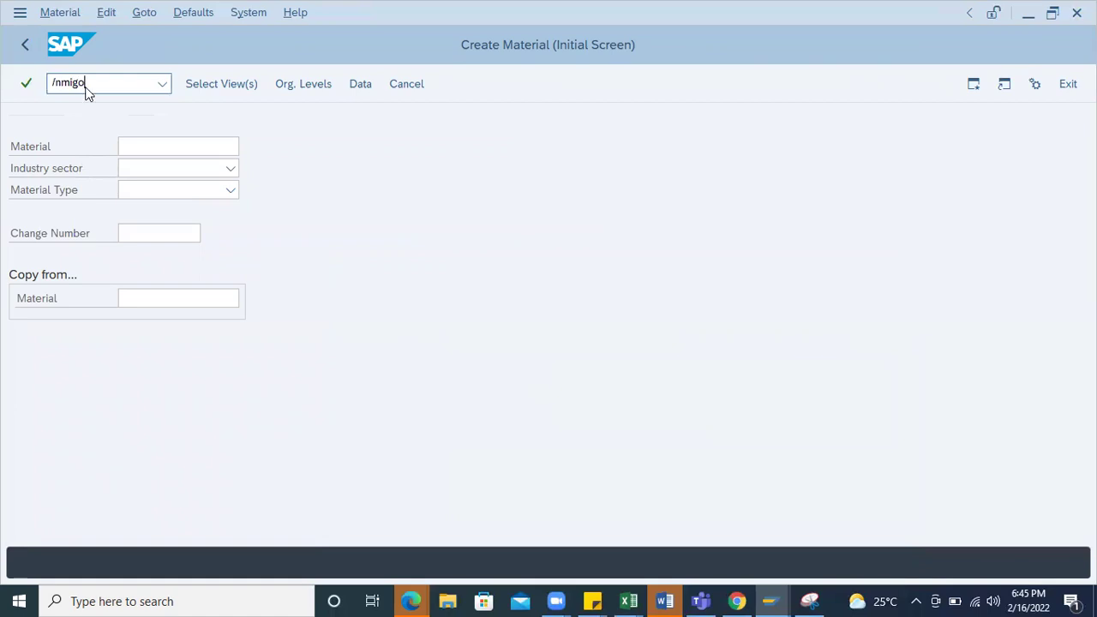
key("Return")
left_click(122, 125)
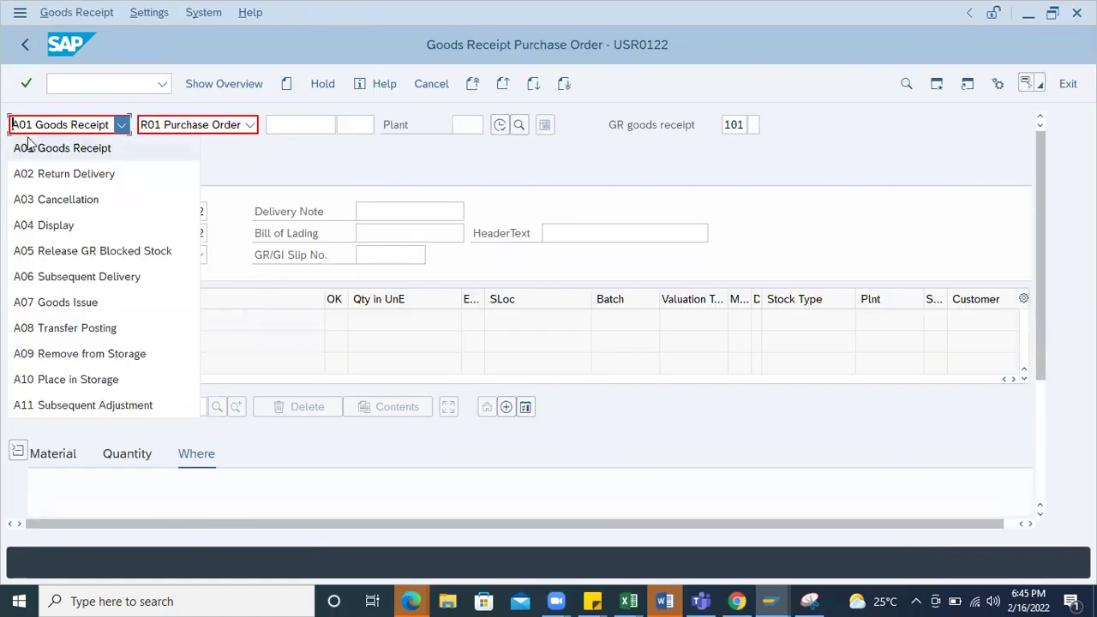
key("Down")
key("Down")
key("Down")
key("Down")
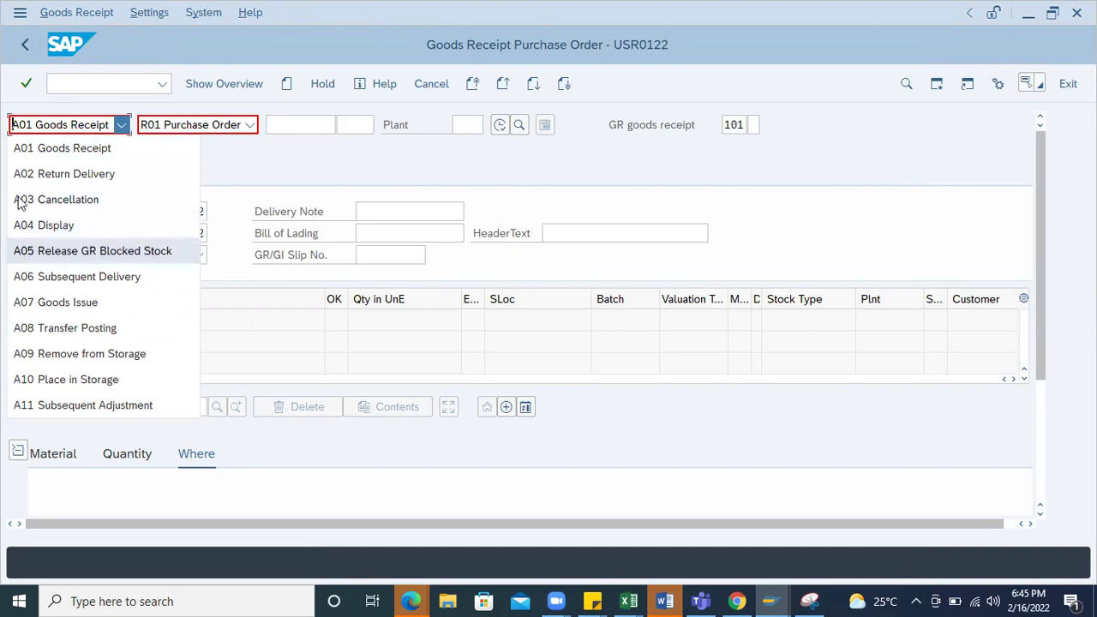
key("Escape")
left_click(249, 126)
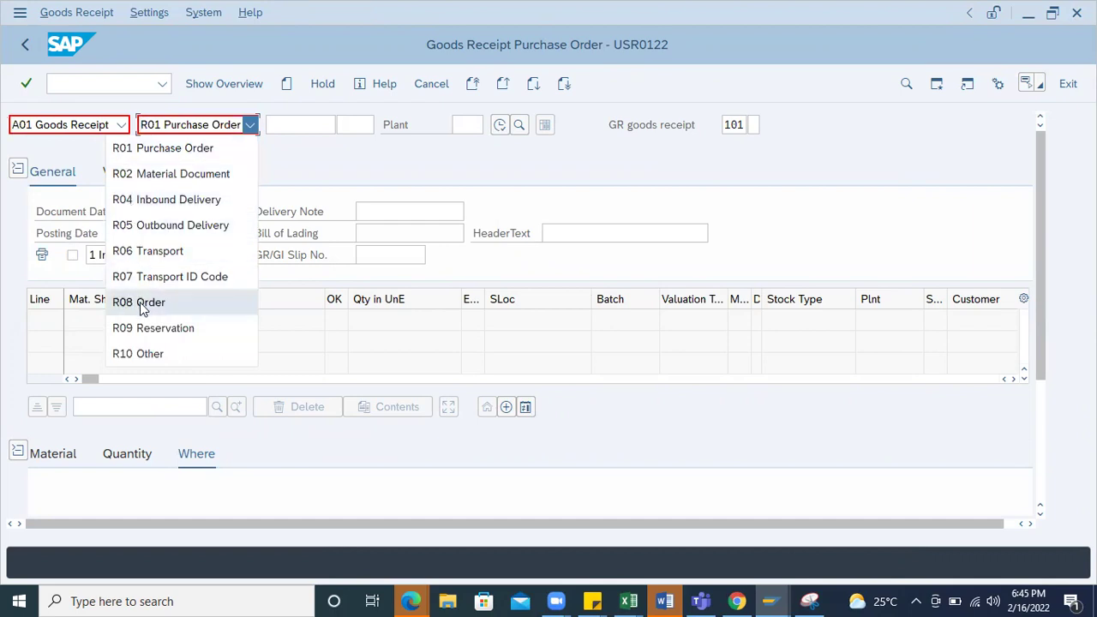
Switch to the purchase order transaction with /nme21n and look through the keyed list of purchase order document types.
left_click(76, 84)
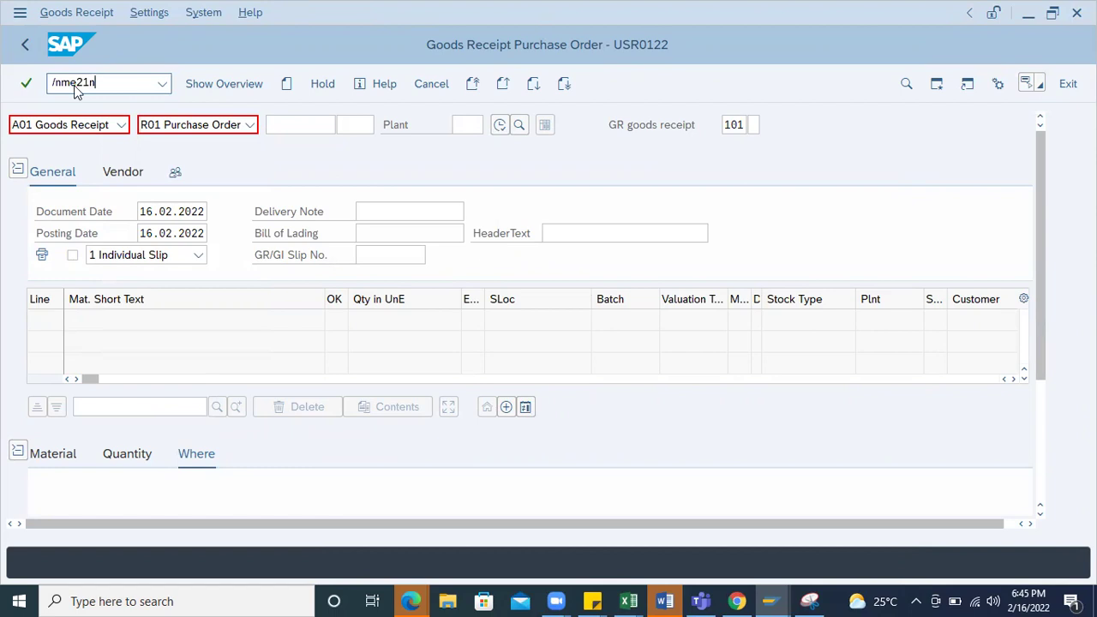
key("Return")
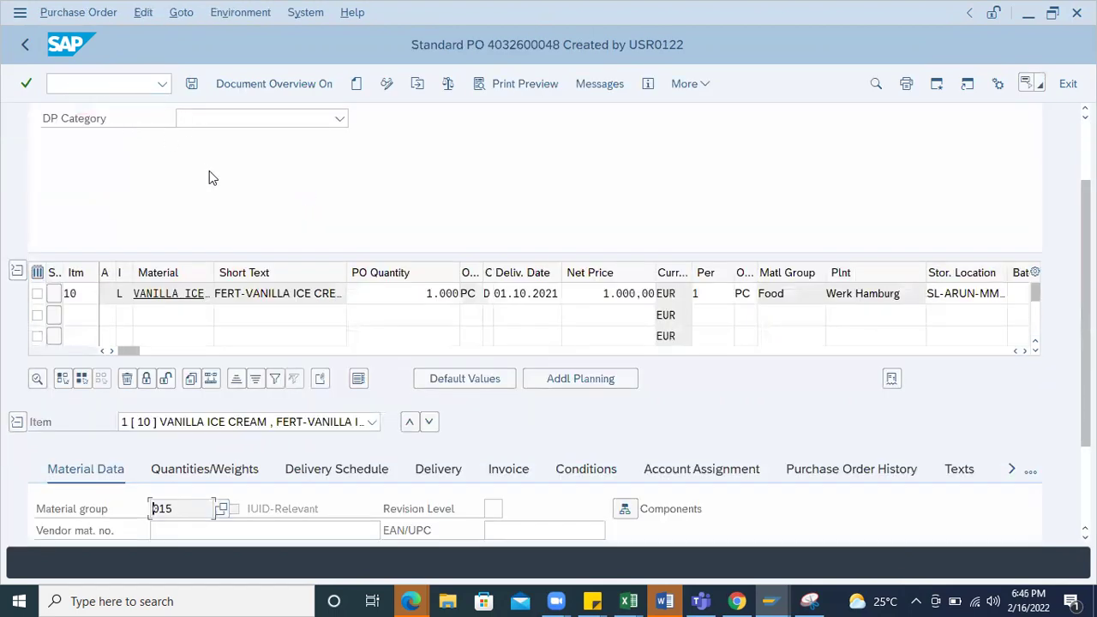
scroll(213, 178, "up", 3)
left_click(160, 125)
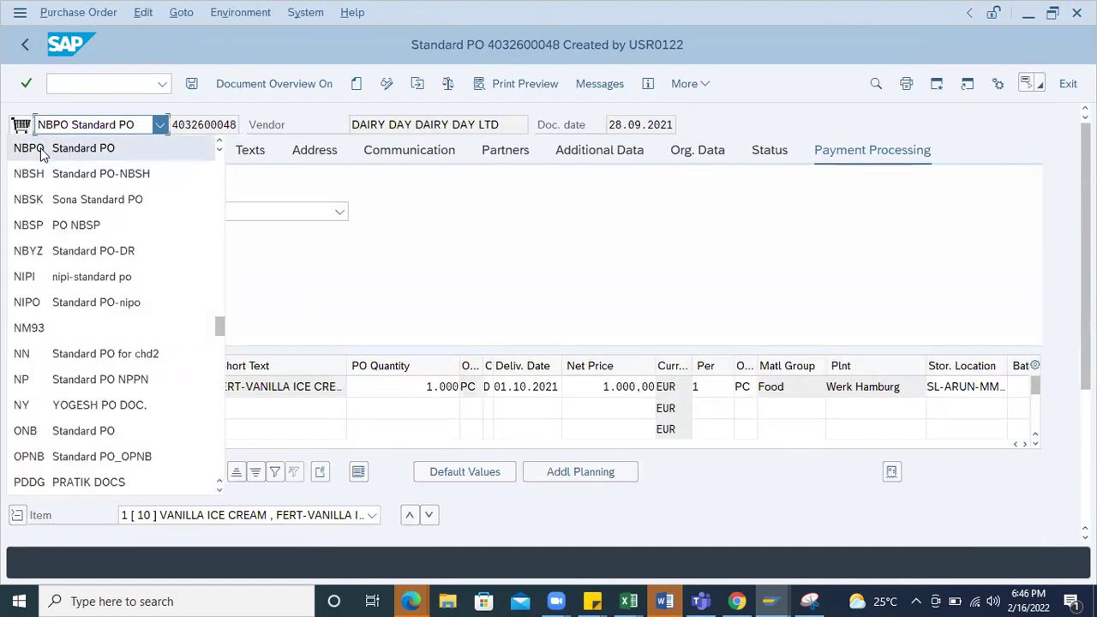
scroll(60, 446, "down", 1)
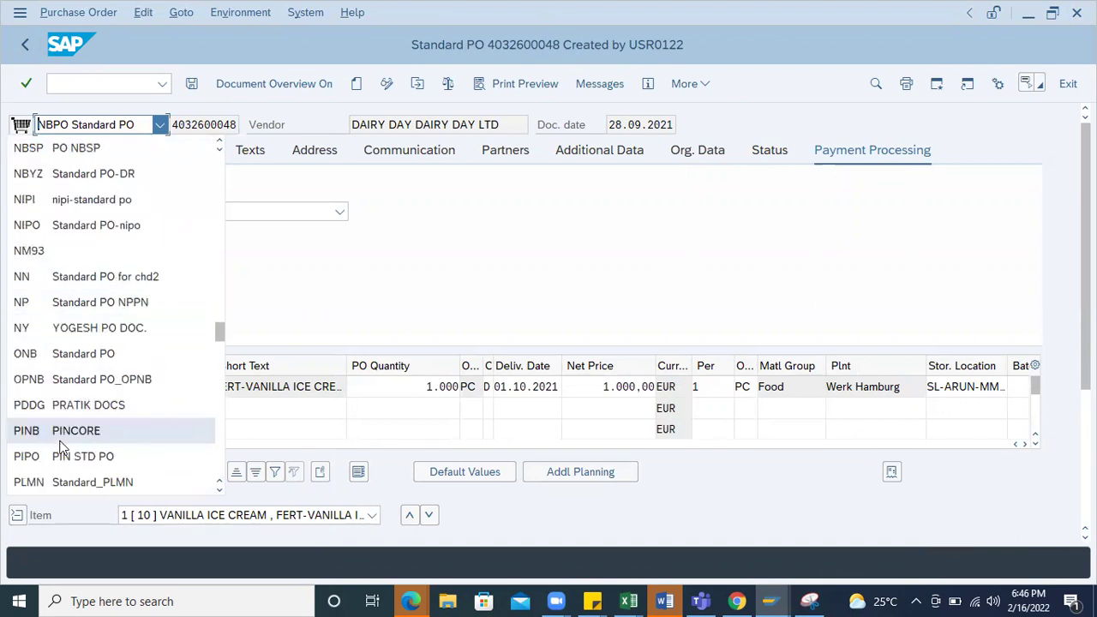
scroll(60, 445, "down", 6)
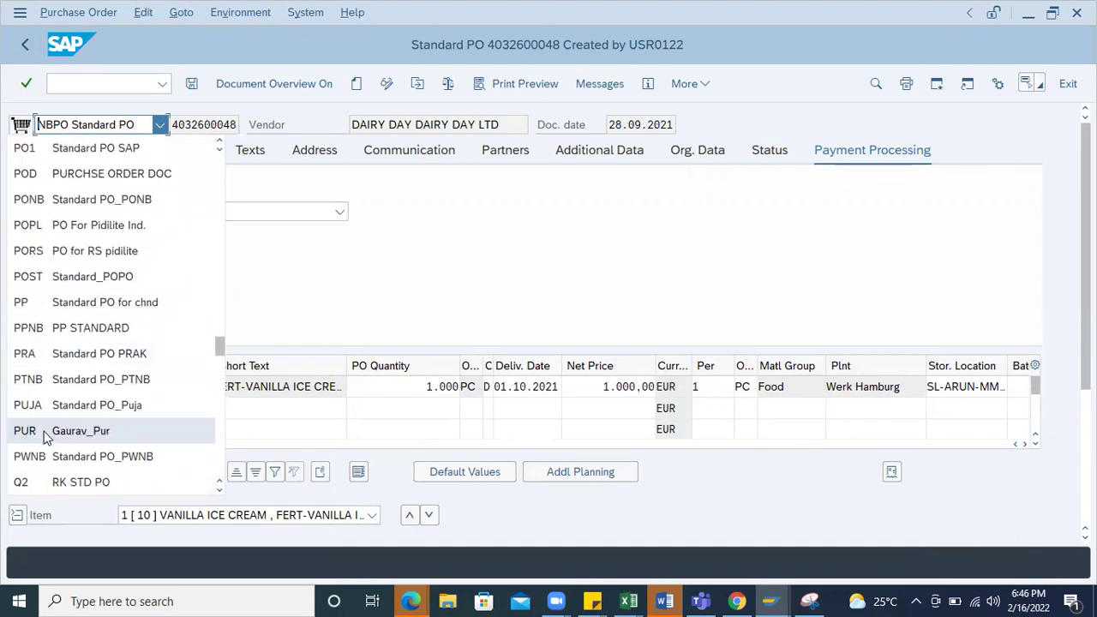
scroll(44, 439, "down", 3)
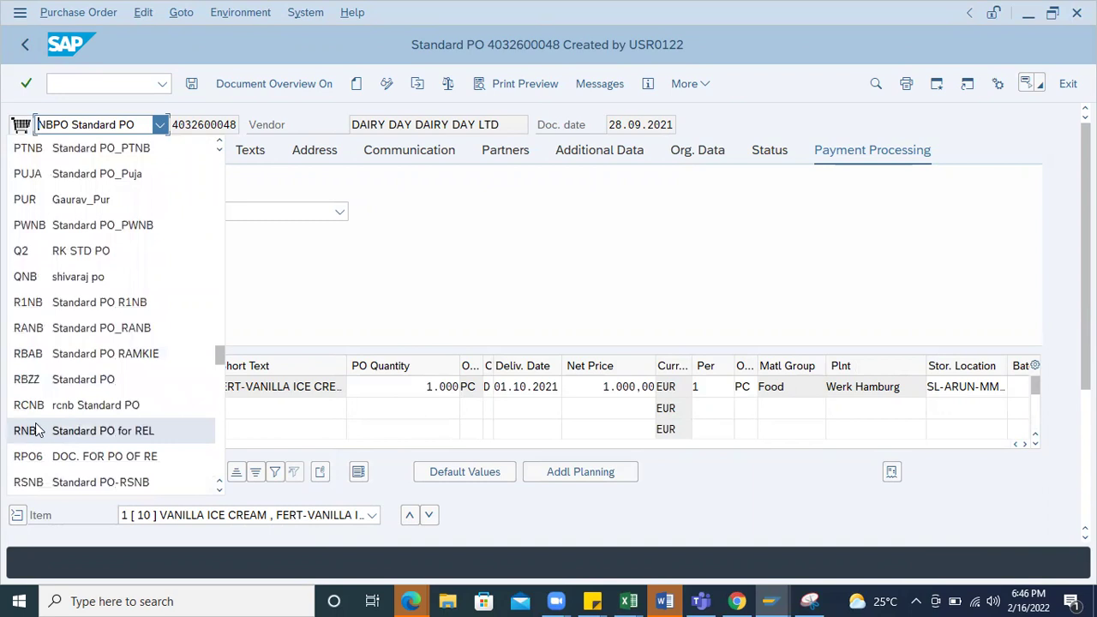
scroll(43, 335, "down", 4)
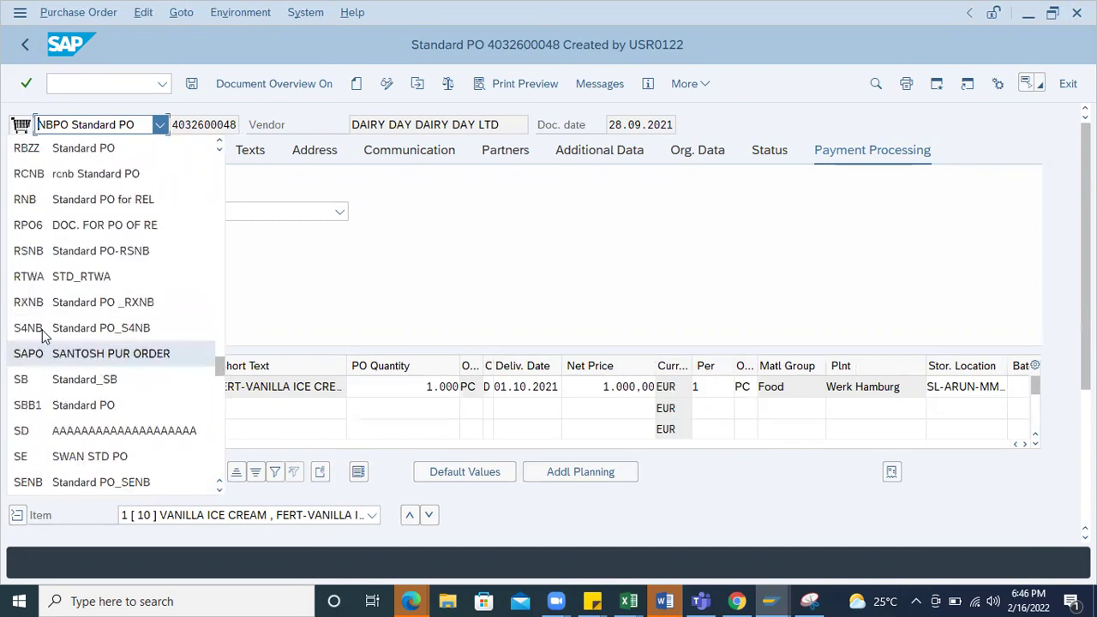
Leave the displayed purchase order and open a blank Create Purchase Order screen to view its item overview.
left_click(87, 83)
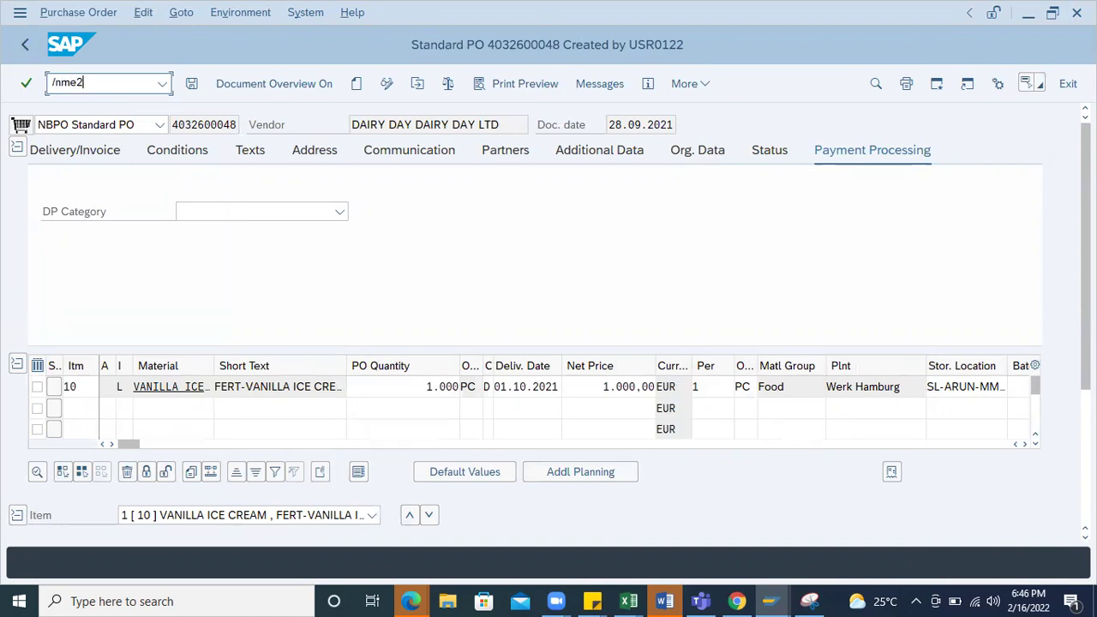
key("Return")
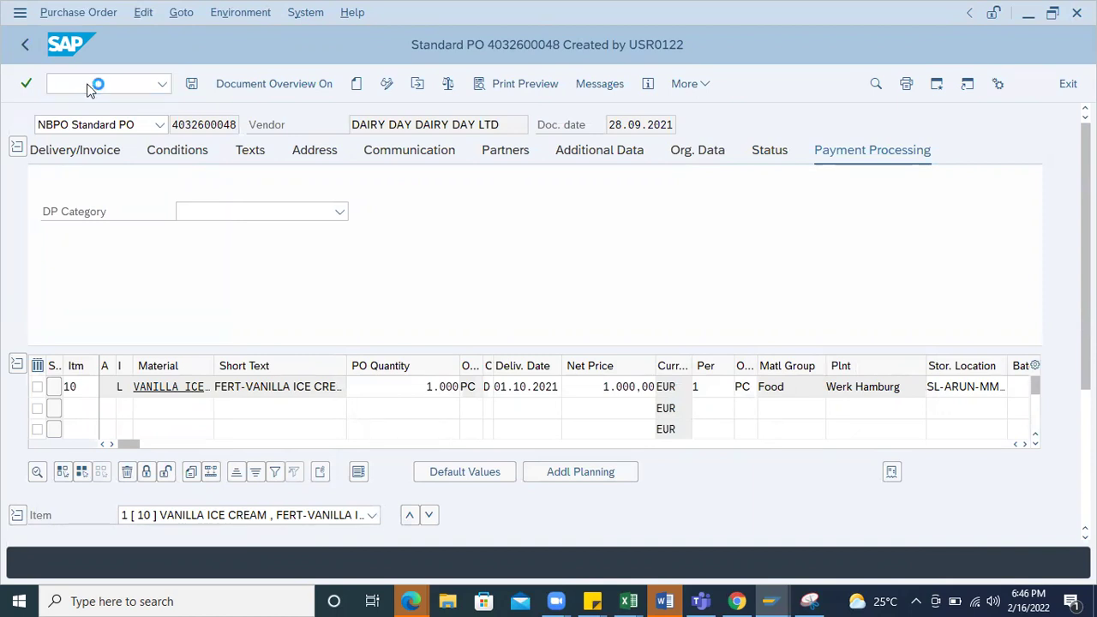
scroll(204, 192, "down", 2)
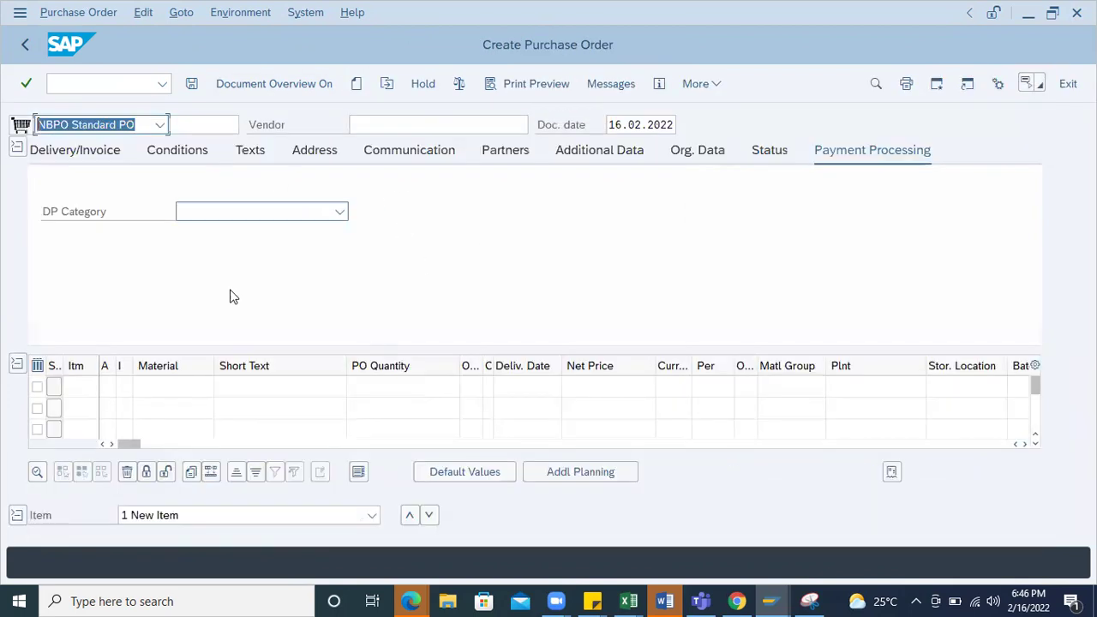
mouse_move(130, 445)
left_mouse_down()
mouse_move(326, 492)
mouse_move(115, 441)
left_mouse_up()
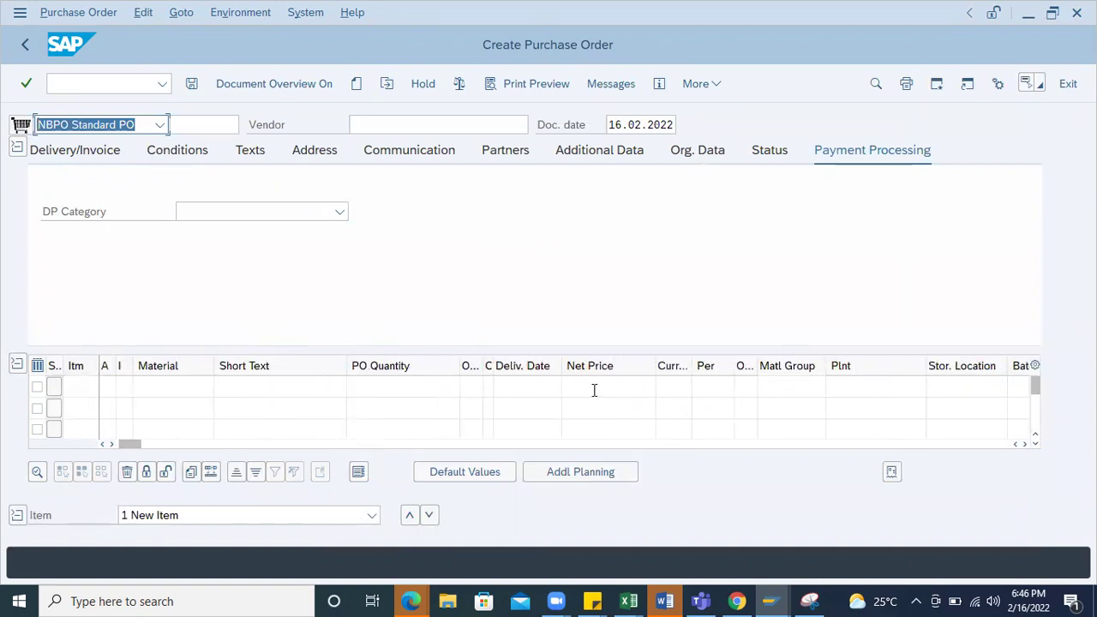
Display an existing purchase order with /nme23n, copy its purchase order number and examine the plant entry of item 10.
left_click(86, 84)
type("/")
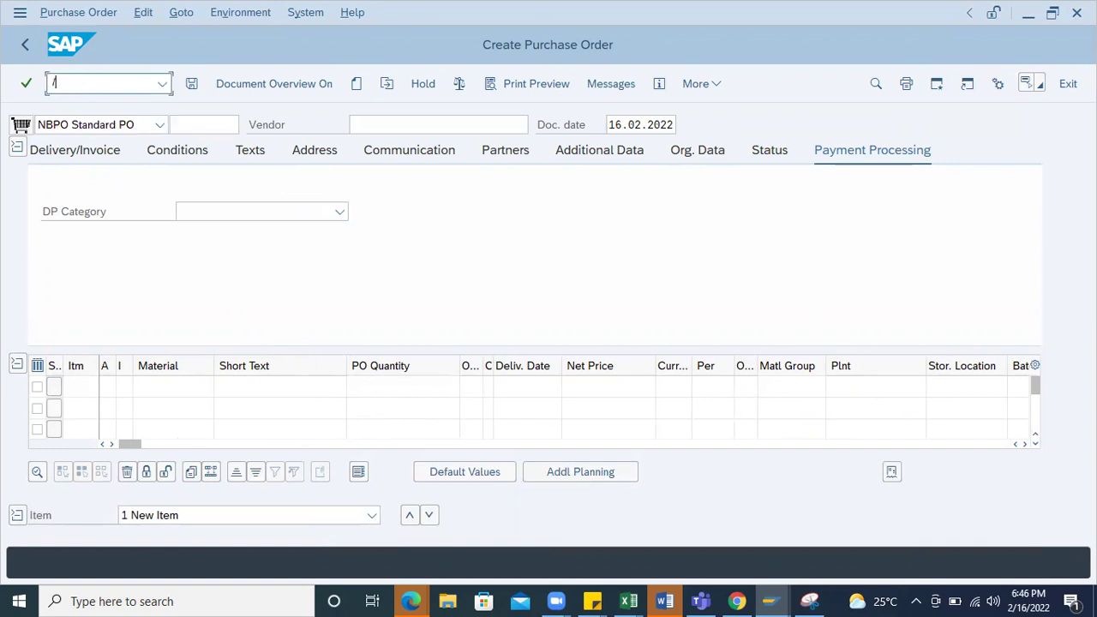
type("nme23n")
key("Return")
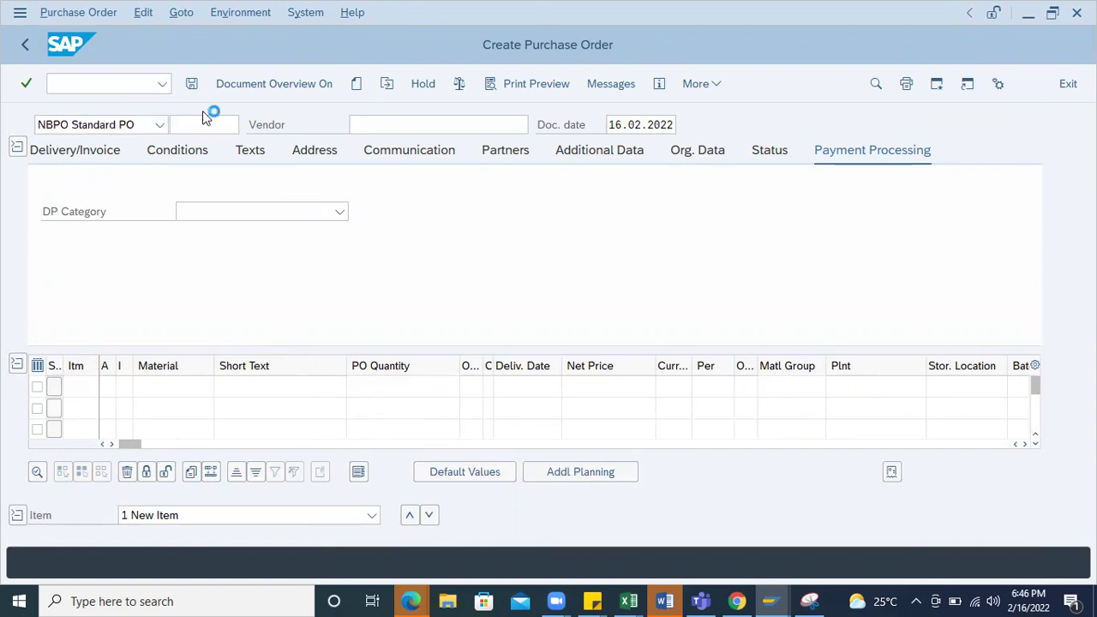
scroll(233, 255, "up", 2)
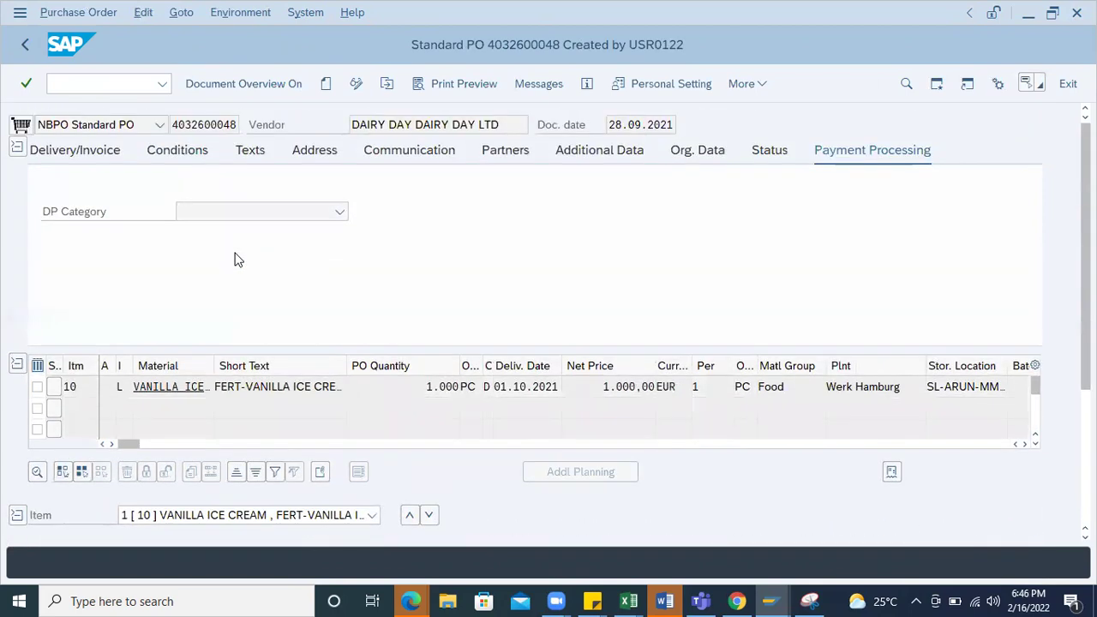
double_click(215, 124)
key("ctrl+c")
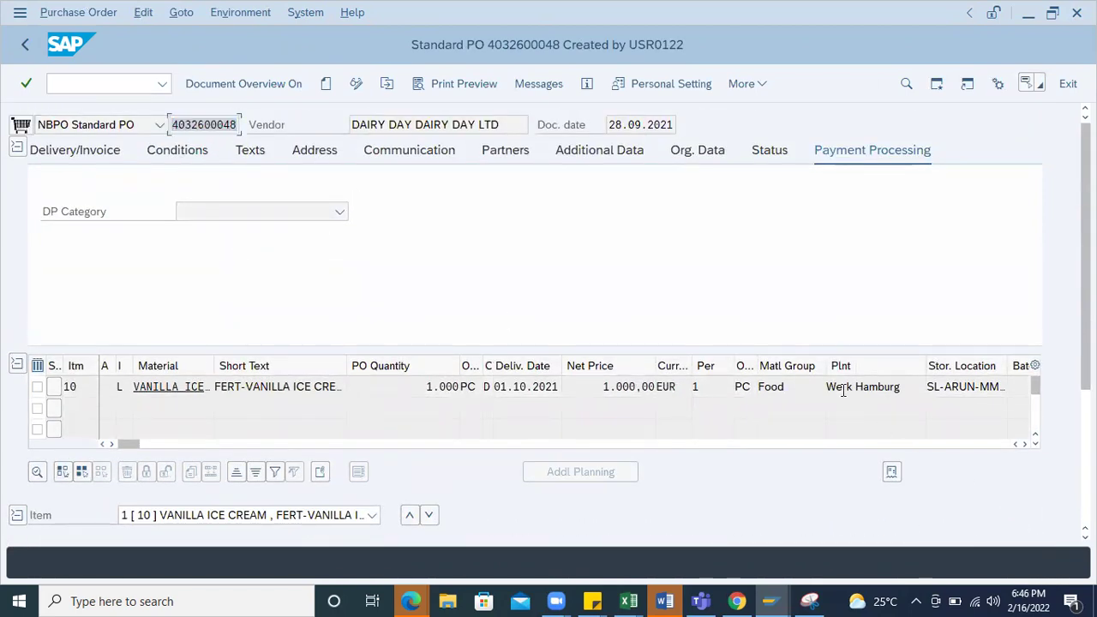
left_click_drag(907, 390, 832, 411)
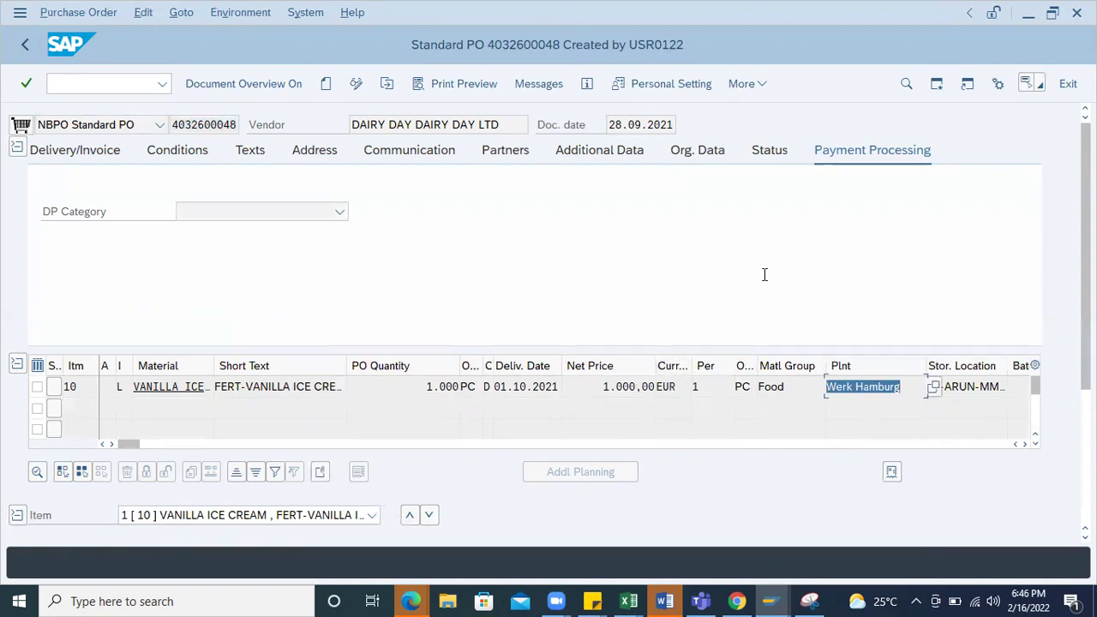
Start a new purchase order with /nme21n and reference the copied purchase order number and item 10 in the first item row.
left_click(80, 82)
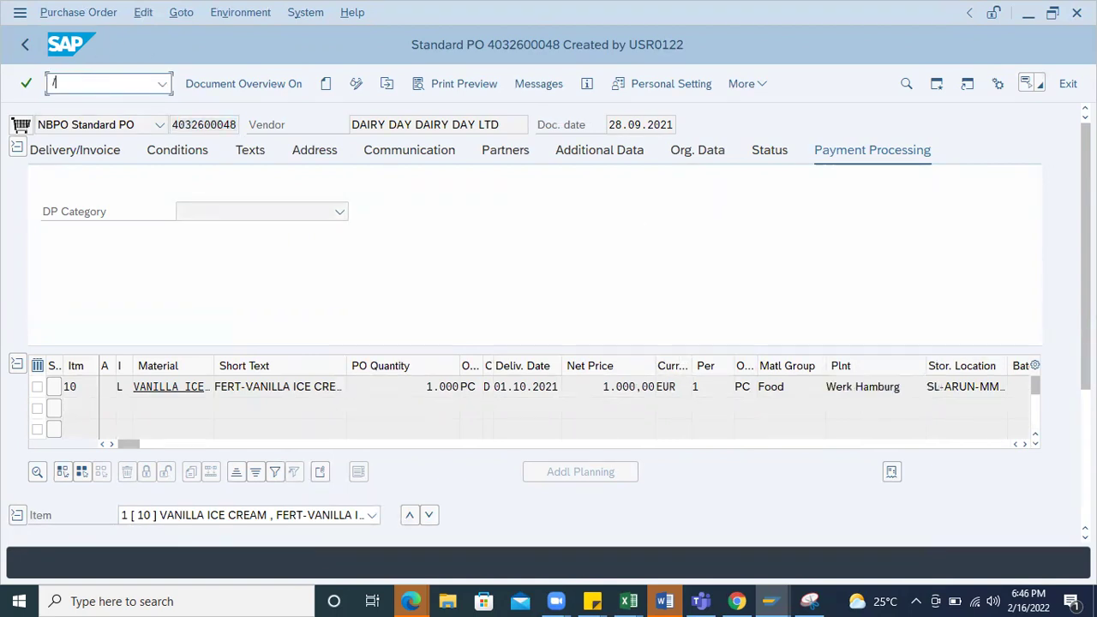
type("/nme21n")
key("Return")
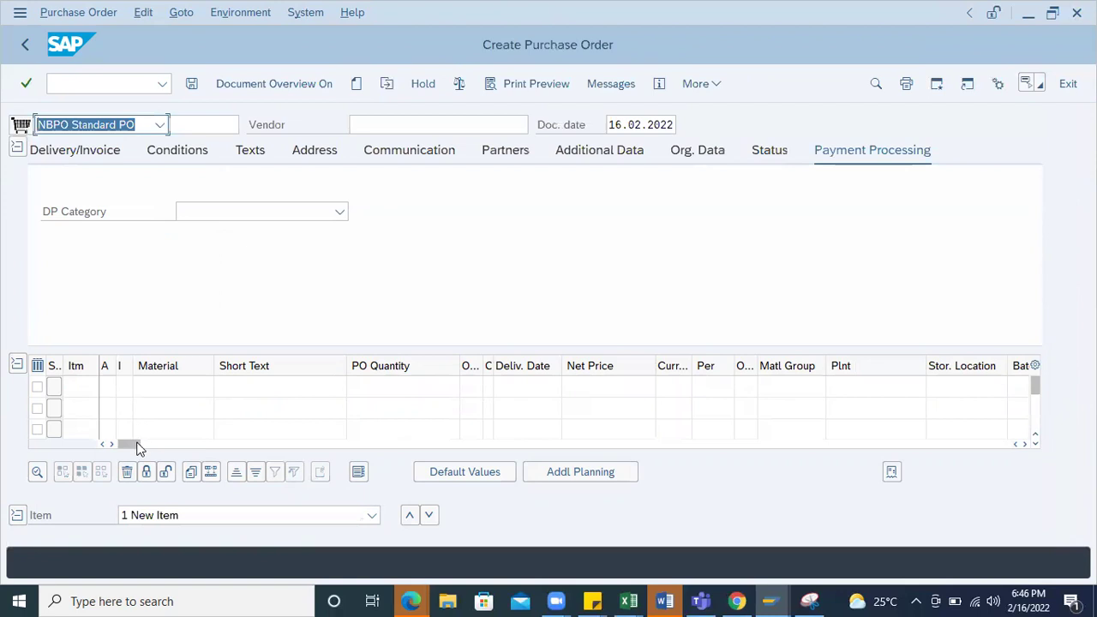
left_click(142, 444)
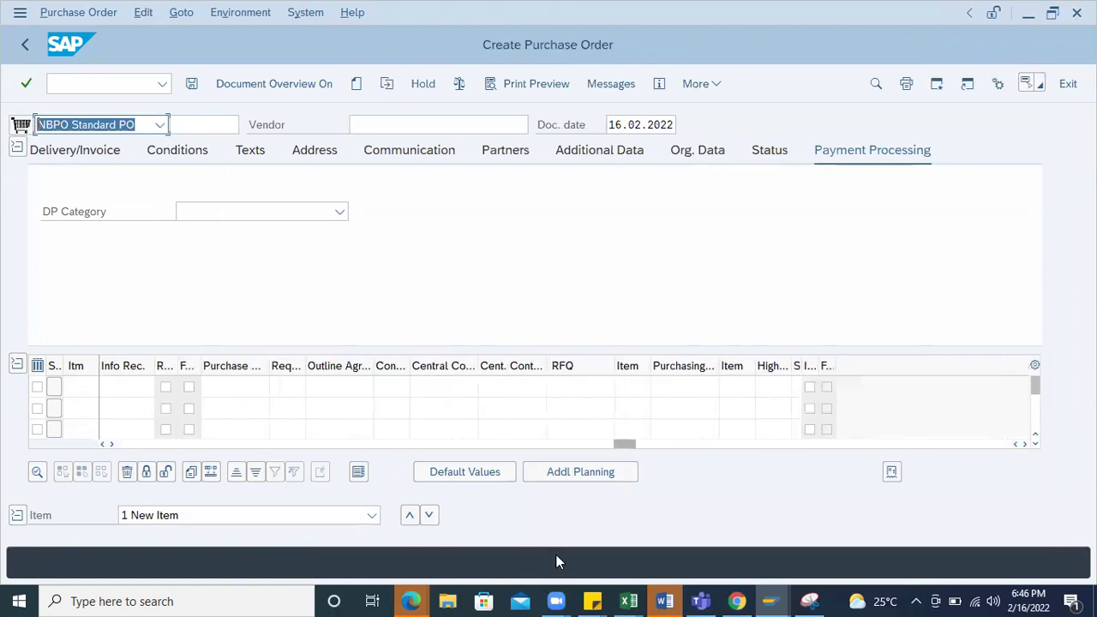
left_click(688, 388)
key("ctrl+v")
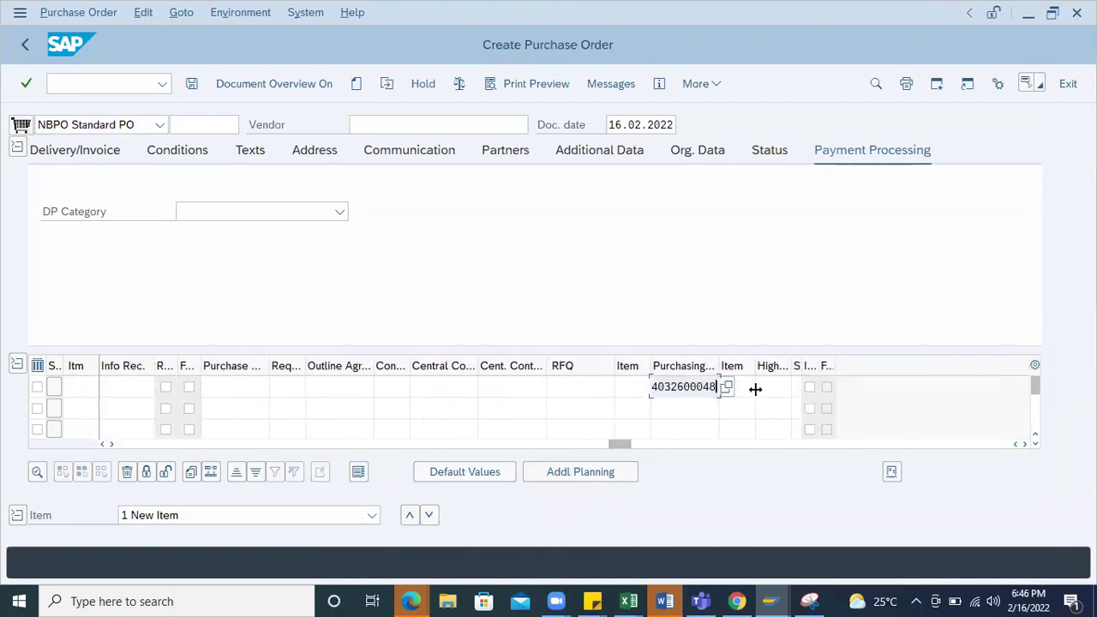
left_click(734, 388)
type("10.2021")
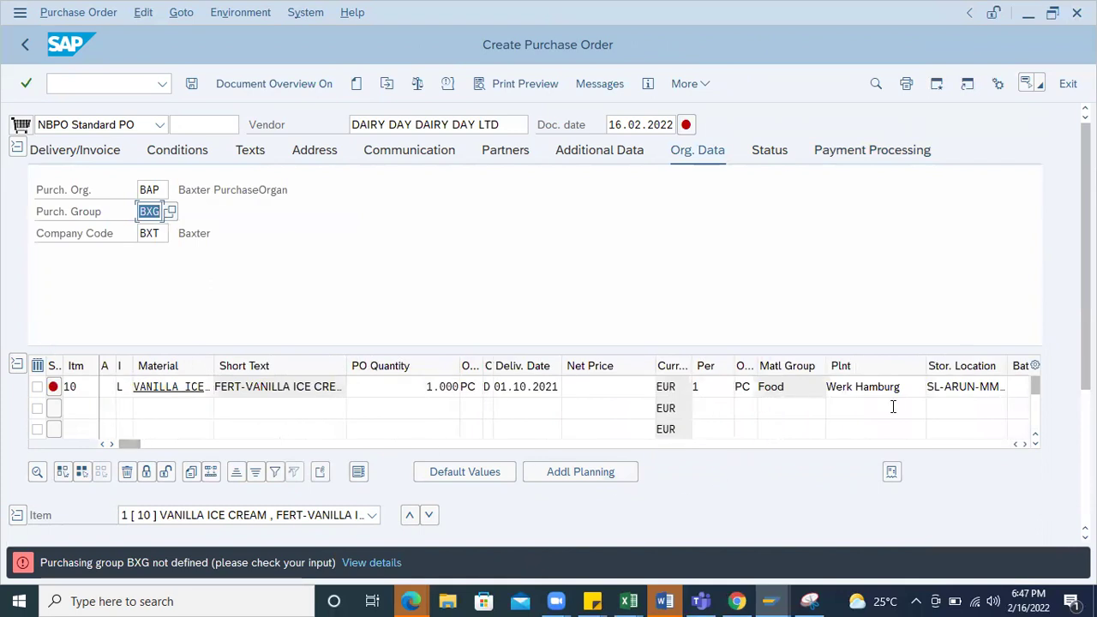
Examine the plant name on item 10 of the new order and view its output messages screen, returning to the order.
left_click(906, 390)
left_click_drag(905, 390, 526, 318)
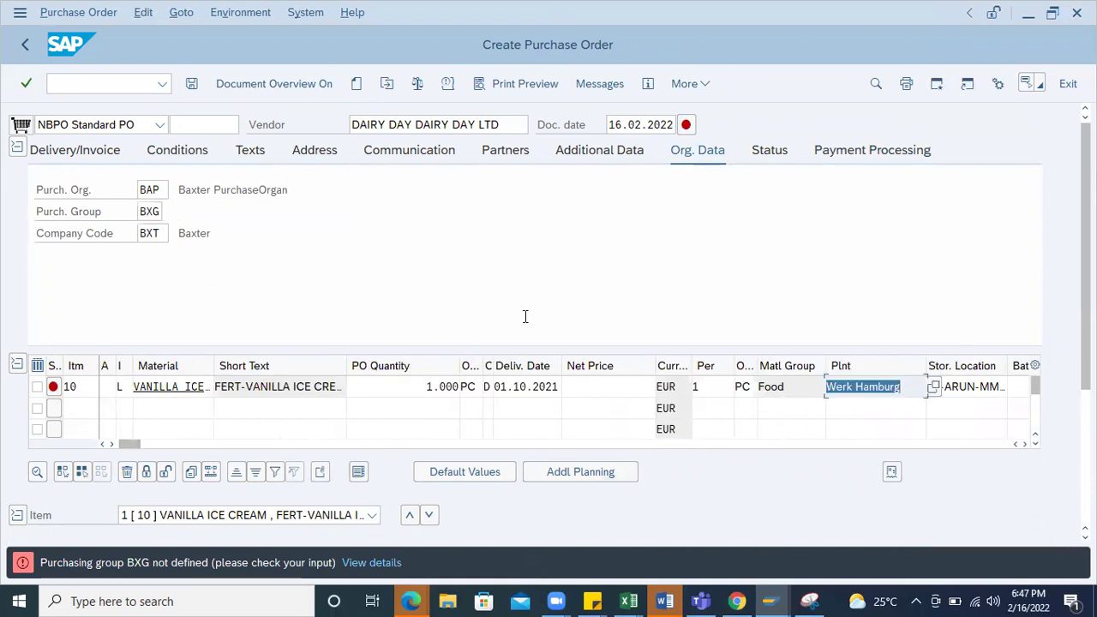
left_click(588, 386)
left_click_drag(903, 387, 586, 316)
left_click(604, 85)
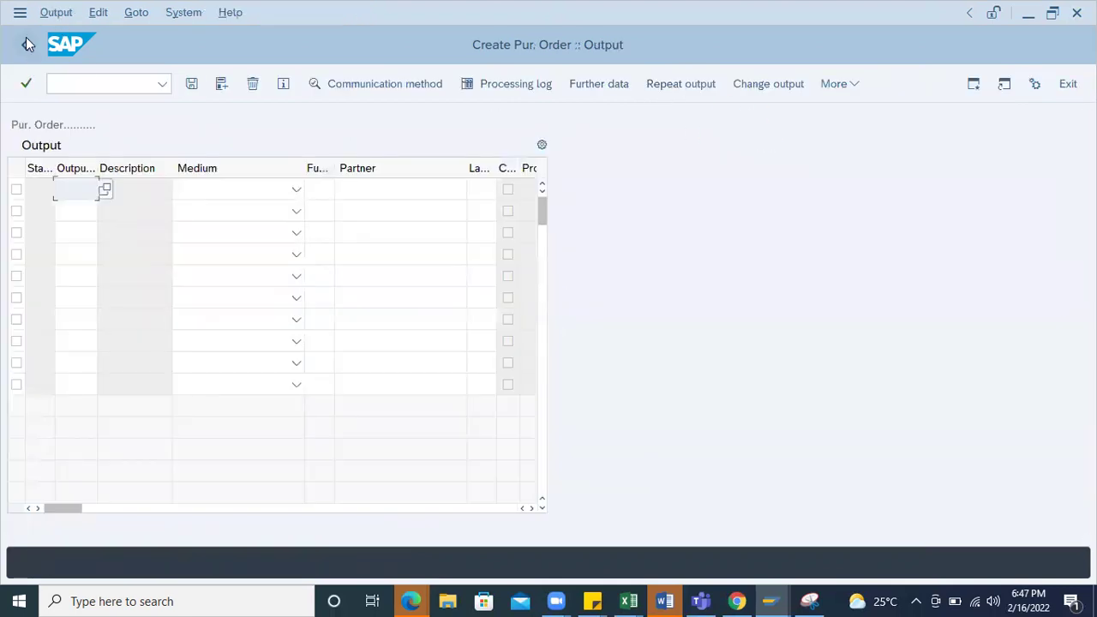
key("F3")
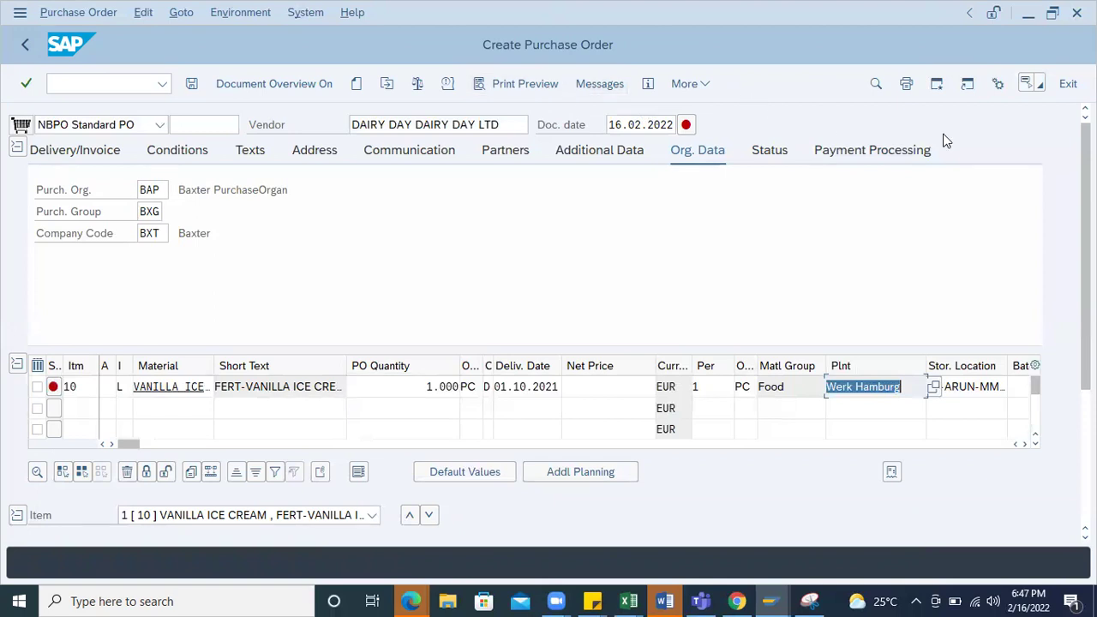
Turn on Display key under Conversions in the purchase order's personal settings and save the settings.
left_click(690, 83)
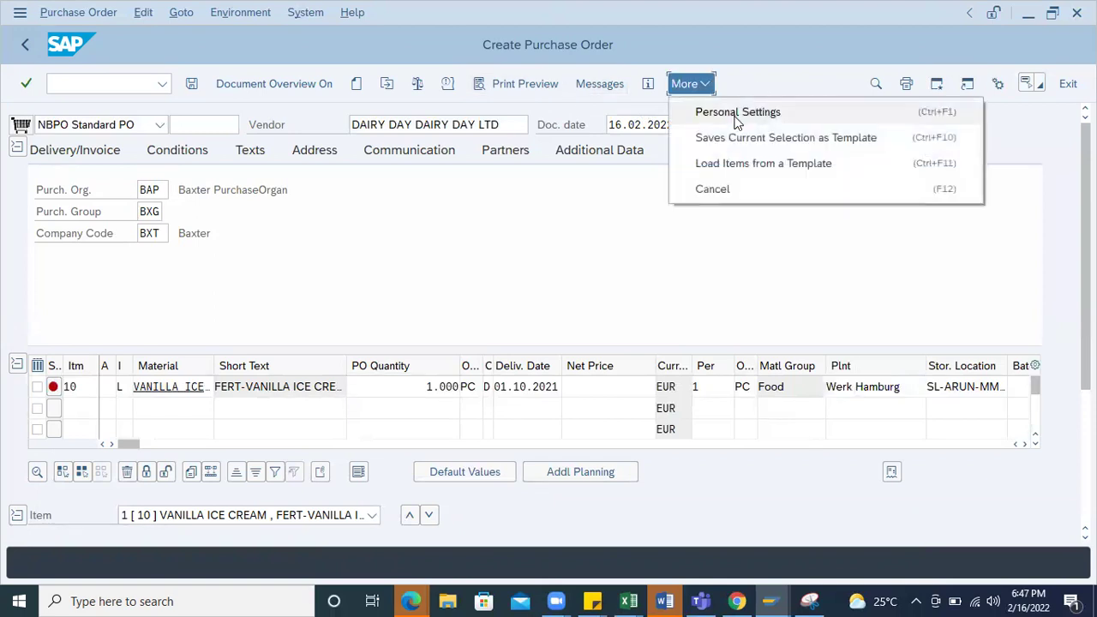
left_click(738, 112)
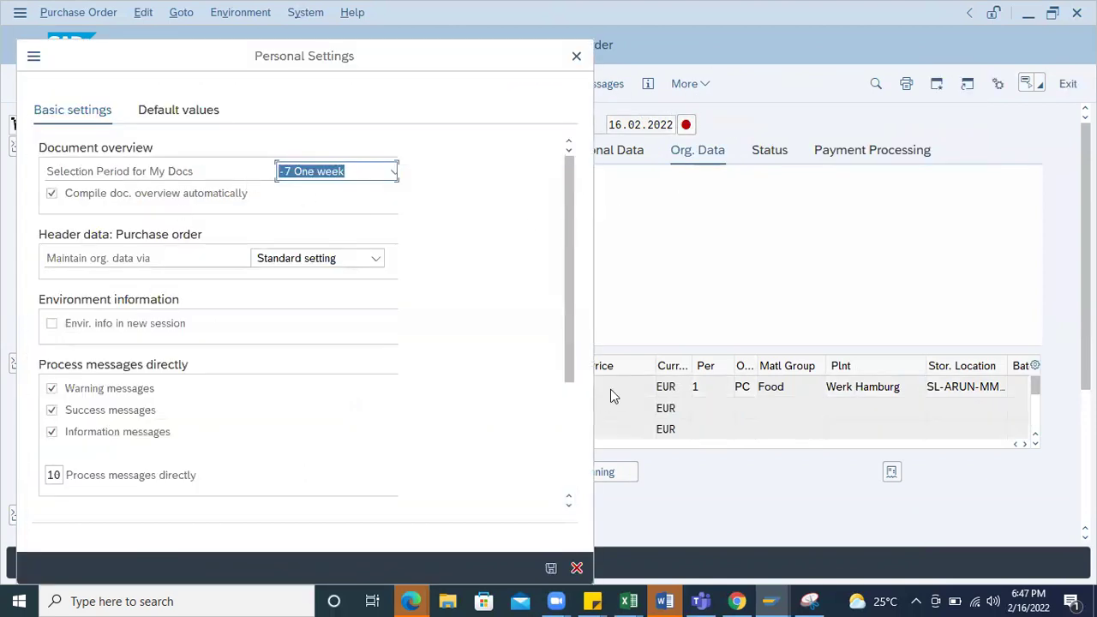
left_click_drag(574, 264, 515, 424)
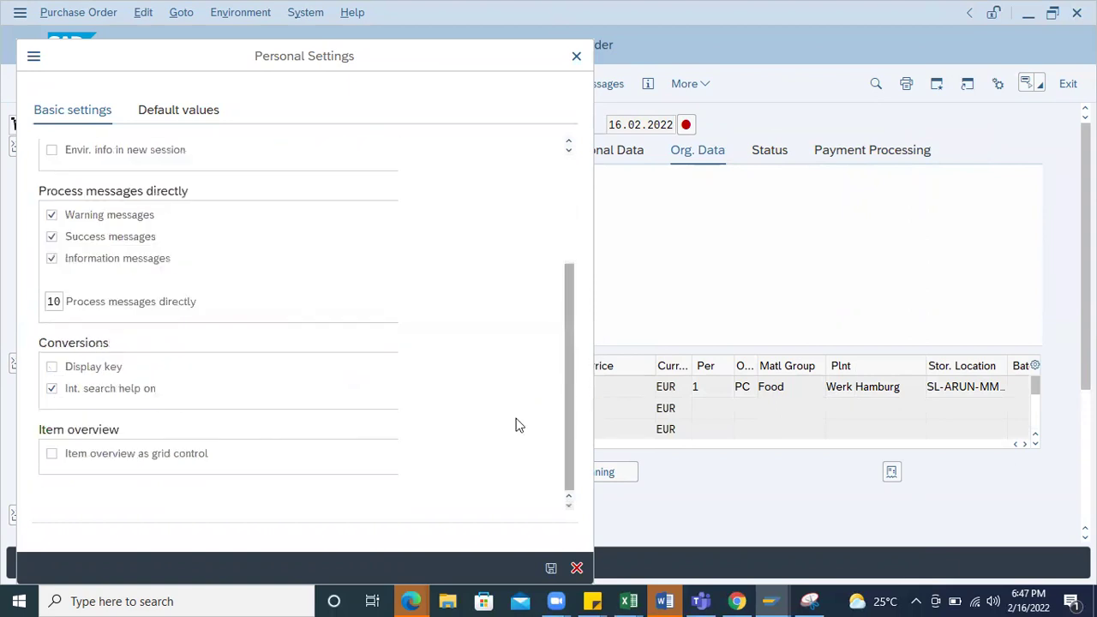
left_click(50, 367)
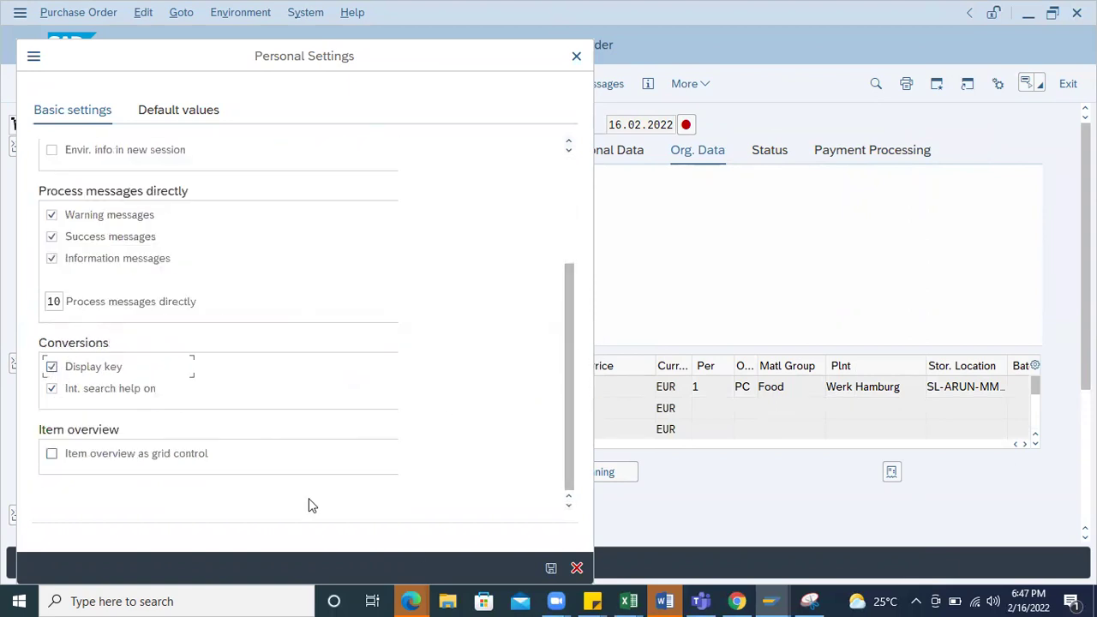
left_click_drag(390, 69, 627, 25)
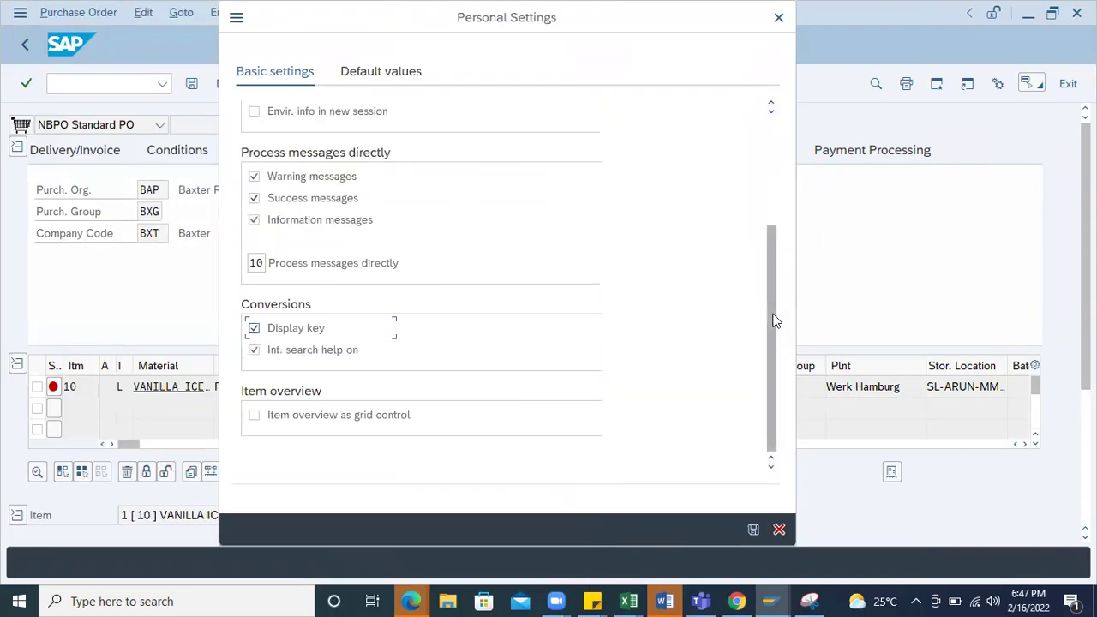
left_click(755, 526)
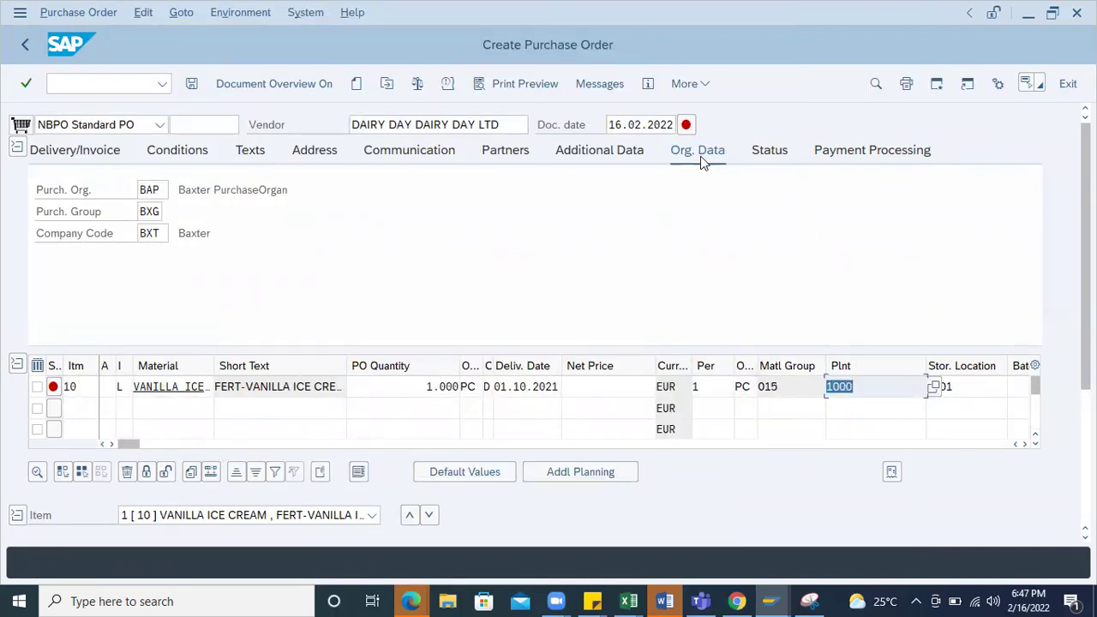
Check the plant key on item 10, try to save the purchase order, and leave it for the start screen with /n.
double_click(864, 392)
left_click(192, 84)
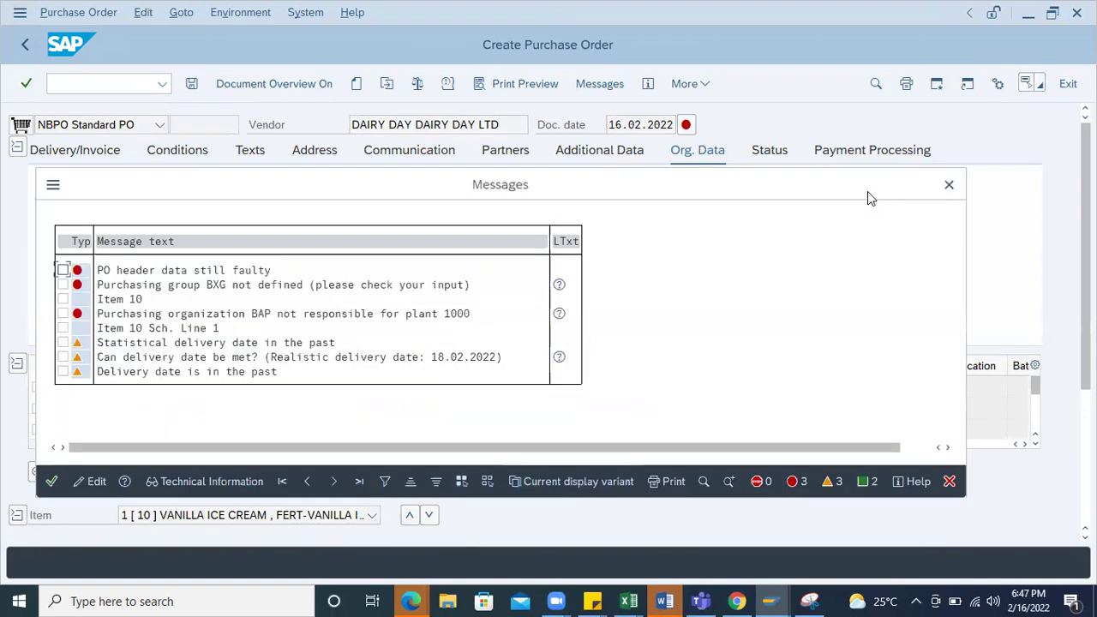
left_click(96, 83)
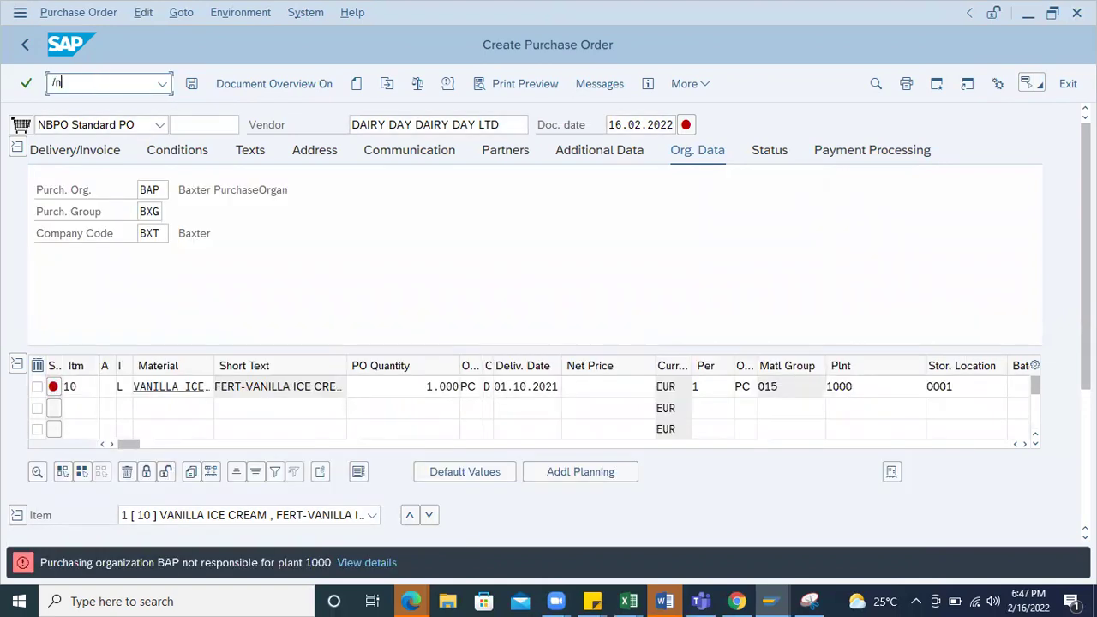
type("/n")
key("Return")
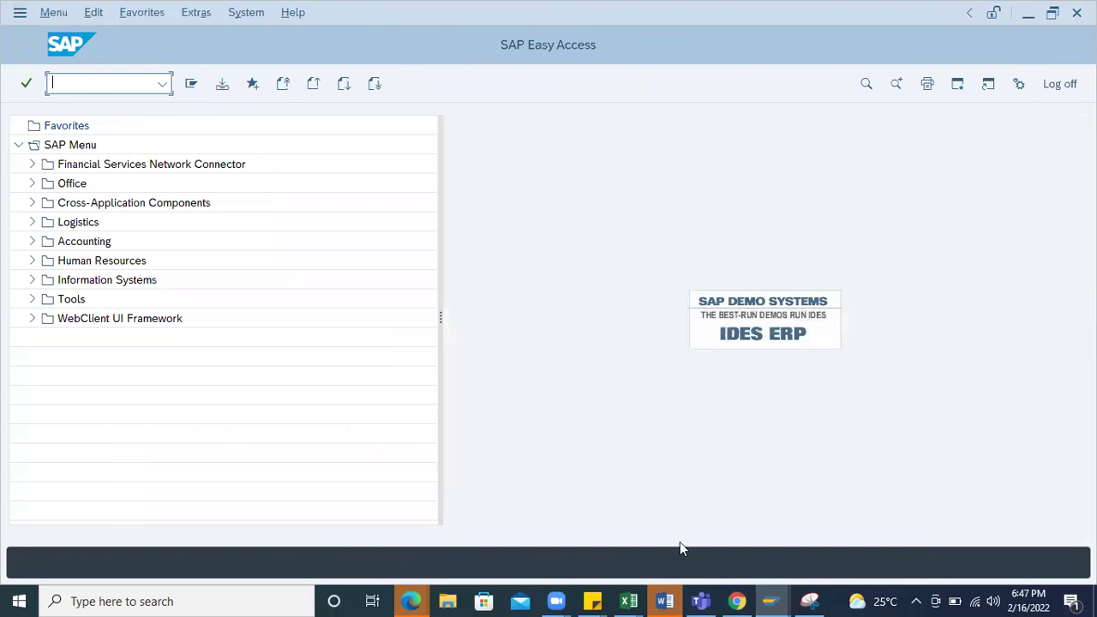